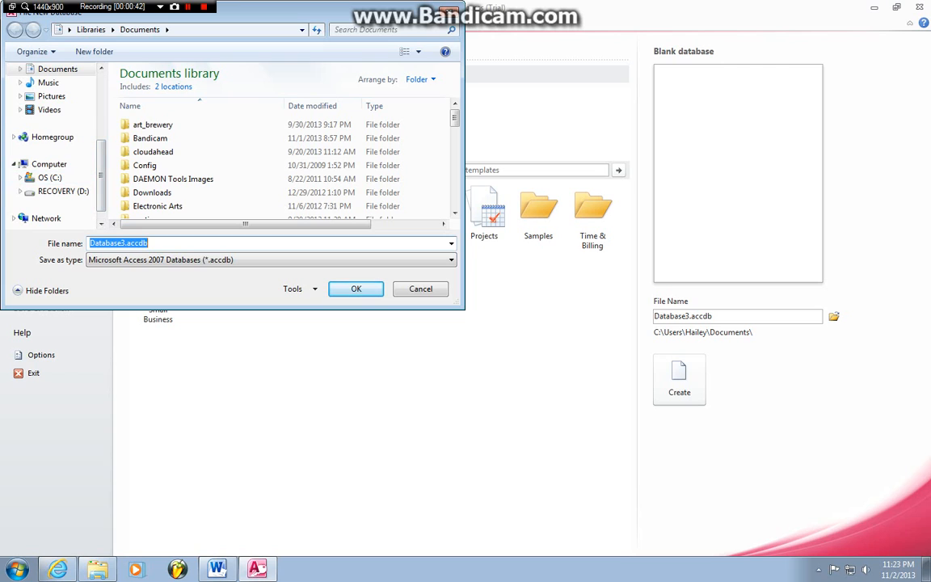
Step: Save the new database as 'Beginners Access 2010' in Videos > YOUTUBE > MBA 1 Data > Unit A Access 2010
{"action": "left_click", "coordinate": [49, 110]}
{"action": "double_click", "coordinate": [150, 154]}
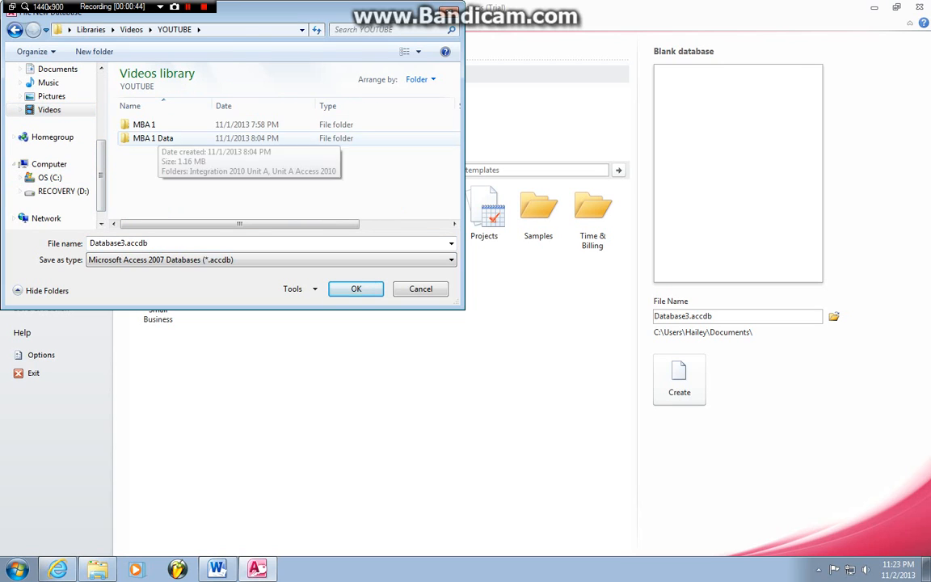
{"action": "double_click", "coordinate": [154, 138]}
{"action": "double_click", "coordinate": [154, 138]}
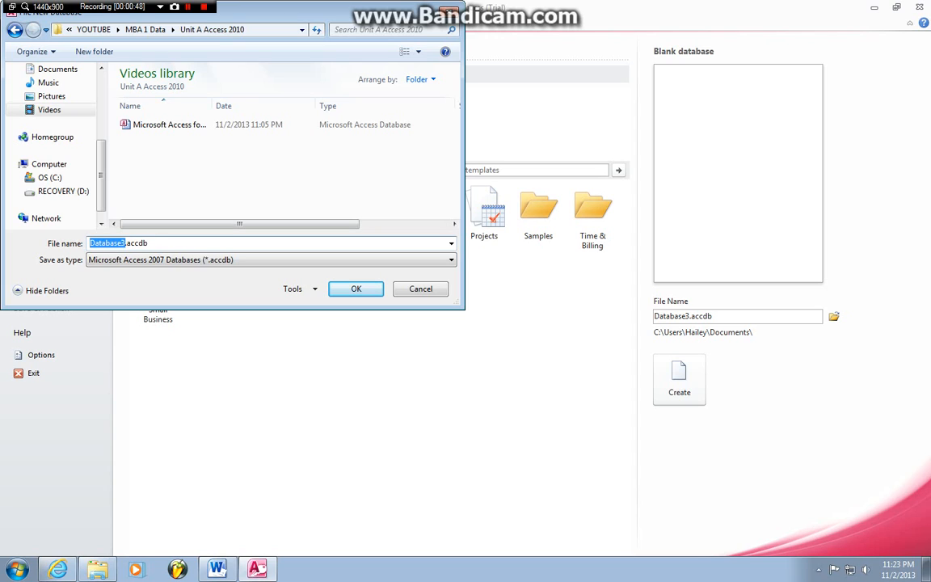
{"action": "type", "text": "MA"}
{"action": "key", "text": "BackSpace"}
{"action": "key", "text": "BackSpace"}
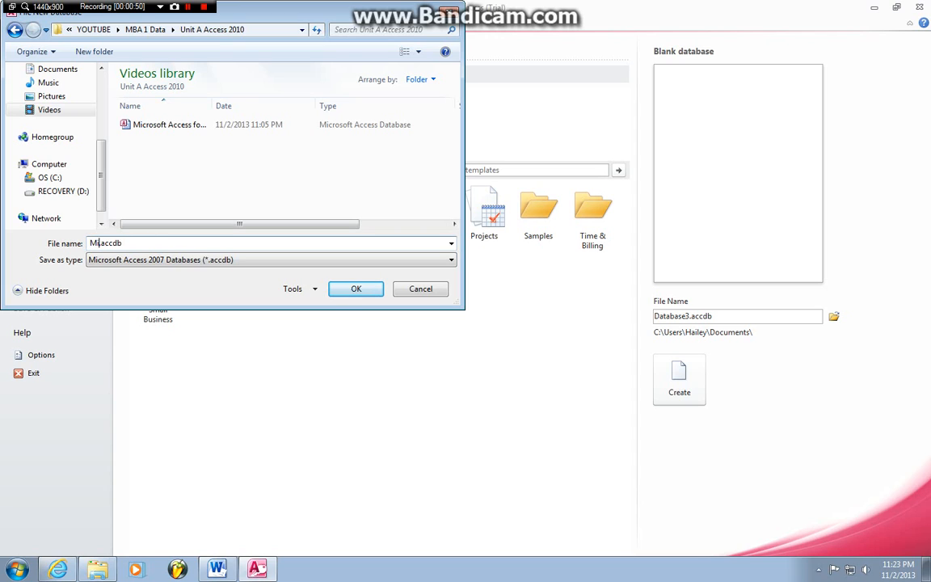
{"action": "type", "text": "Beginners Acc"}
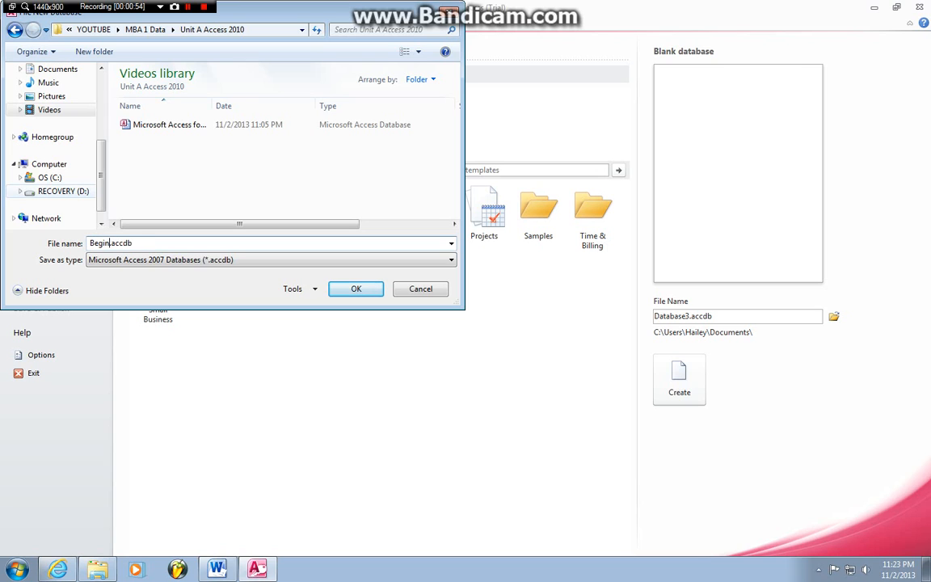
{"action": "type", "text": "ess 2010"}
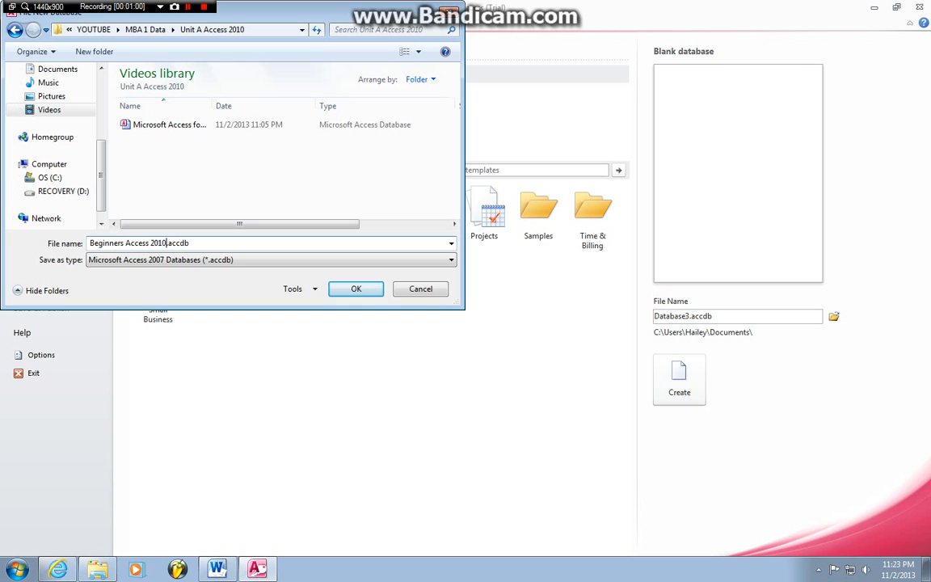
{"action": "key", "text": "Return"}
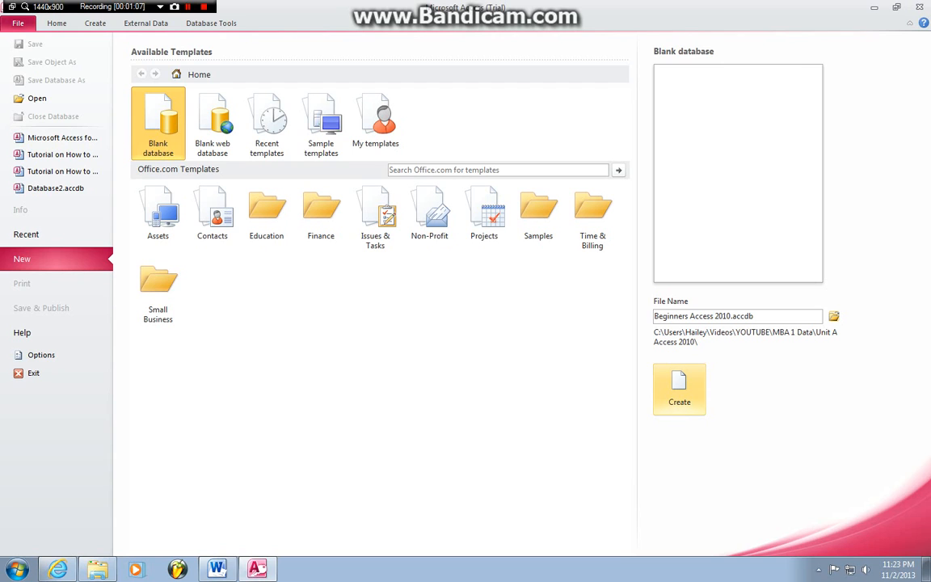
Step: Create the blank database and try switching its first table to Design view
{"action": "left_click", "coordinate": [679, 389]}
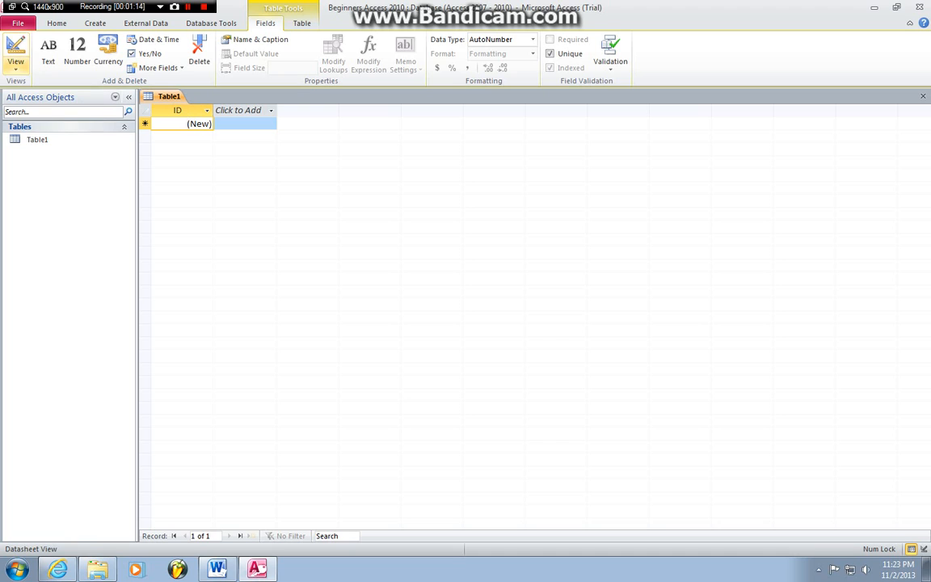
{"action": "left_click", "coordinate": [16, 62]}
{"action": "left_click", "coordinate": [53, 118]}
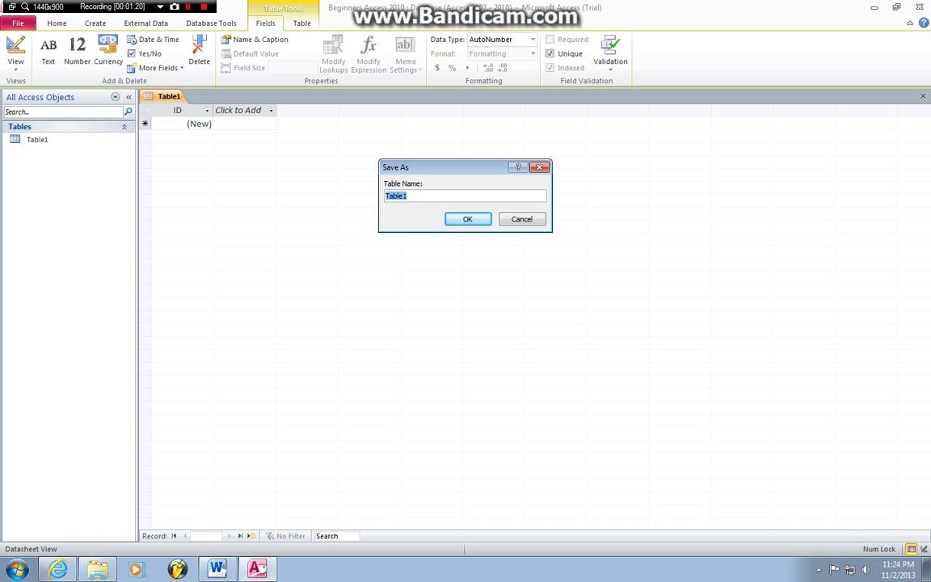
{"action": "key", "text": "Return"}
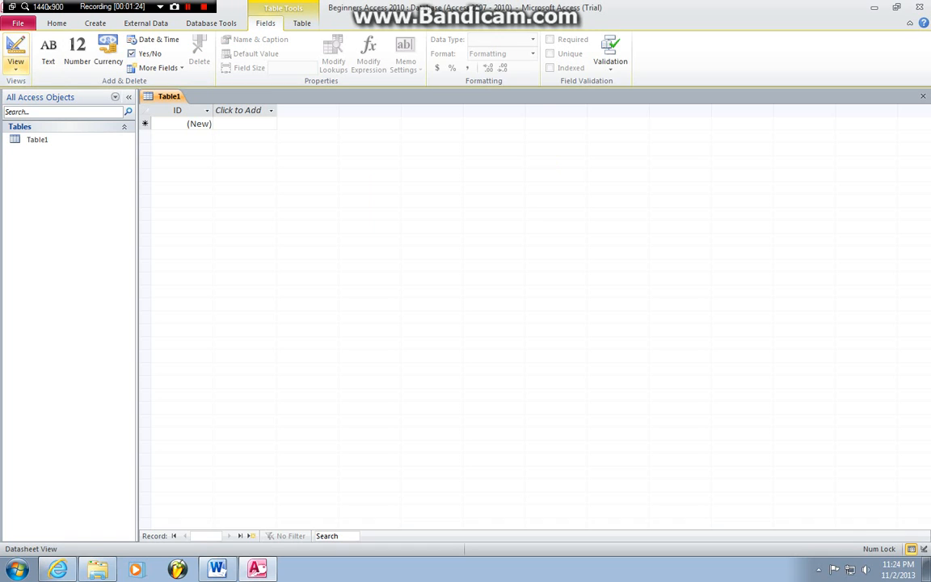
Step: Name the first table 'Guests who Attend St Johns Church' and open it in Design view
{"action": "left_click", "coordinate": [15, 61]}
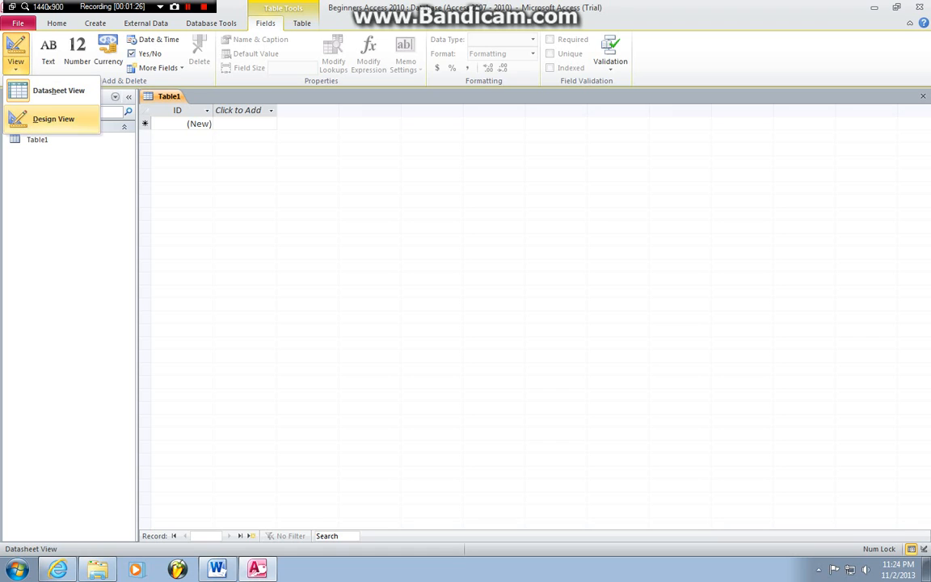
{"action": "left_click", "coordinate": [54, 119]}
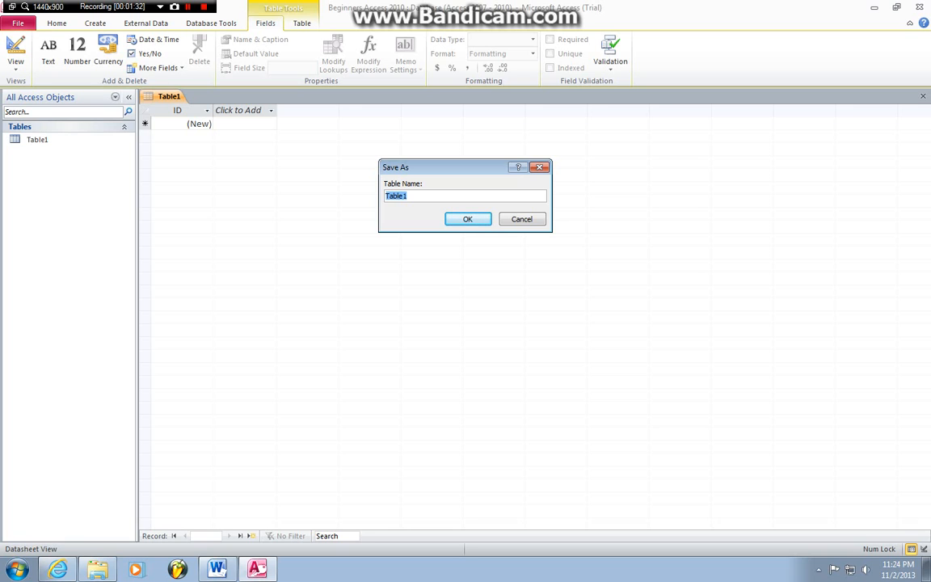
{"action": "type", "text": "Guests who Attend St Johns Ch"}
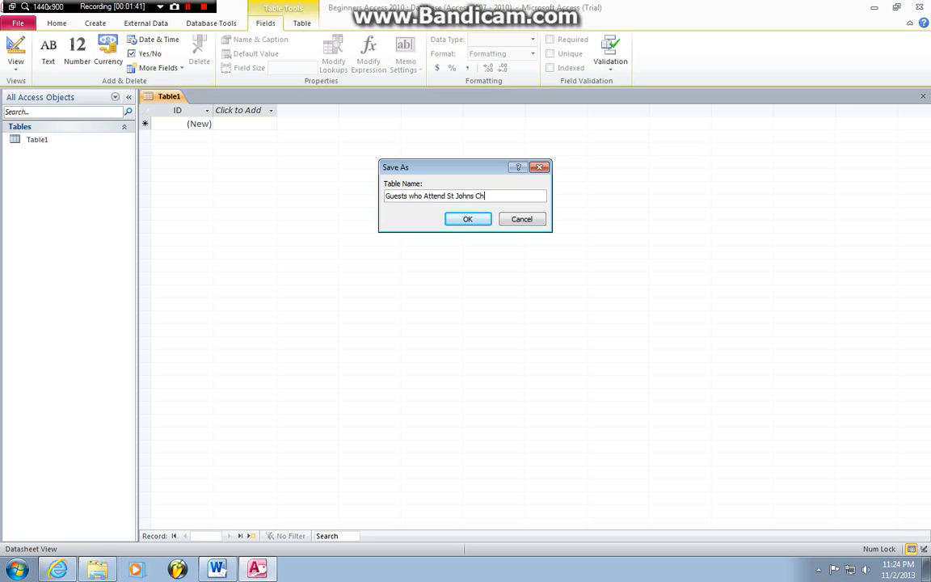
{"action": "type", "text": "urch"}
{"action": "key", "text": "Return"}
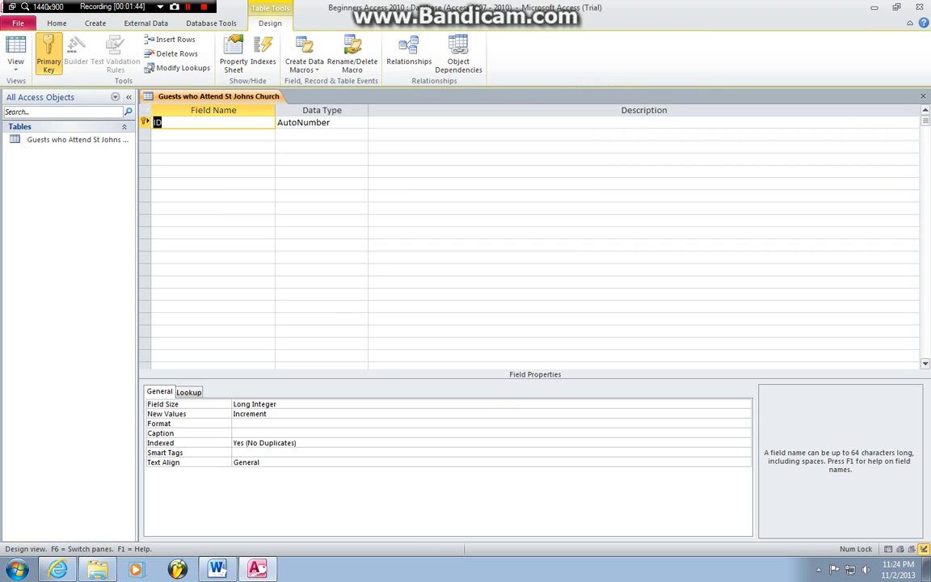
Step: Rename the ID field to GuestID and add FName and LName Text fields
{"action": "type", "text": "GuestID"}
{"action": "key", "text": "Tab"}
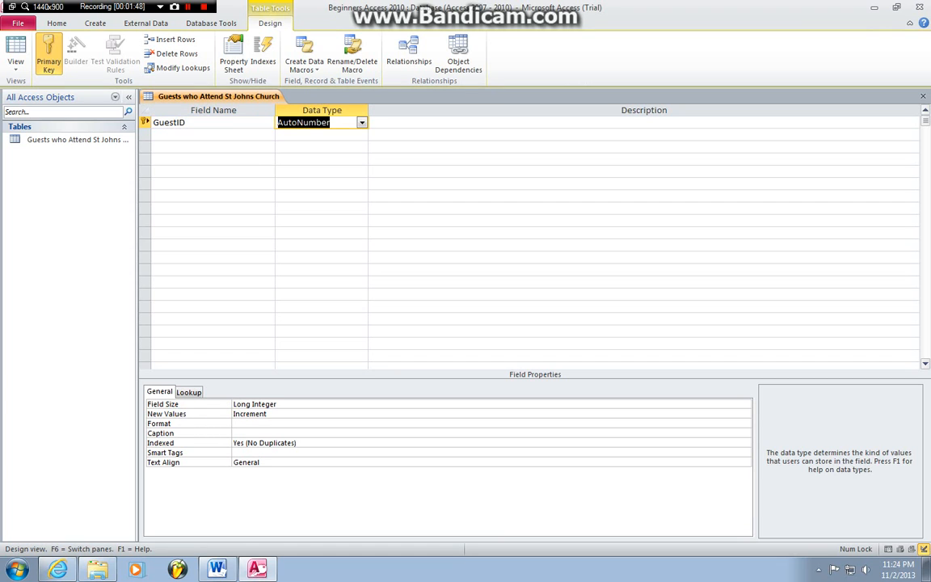
{"action": "key", "text": "Tab"}
{"action": "key", "text": "Tab"}
{"action": "type", "text": "F"}
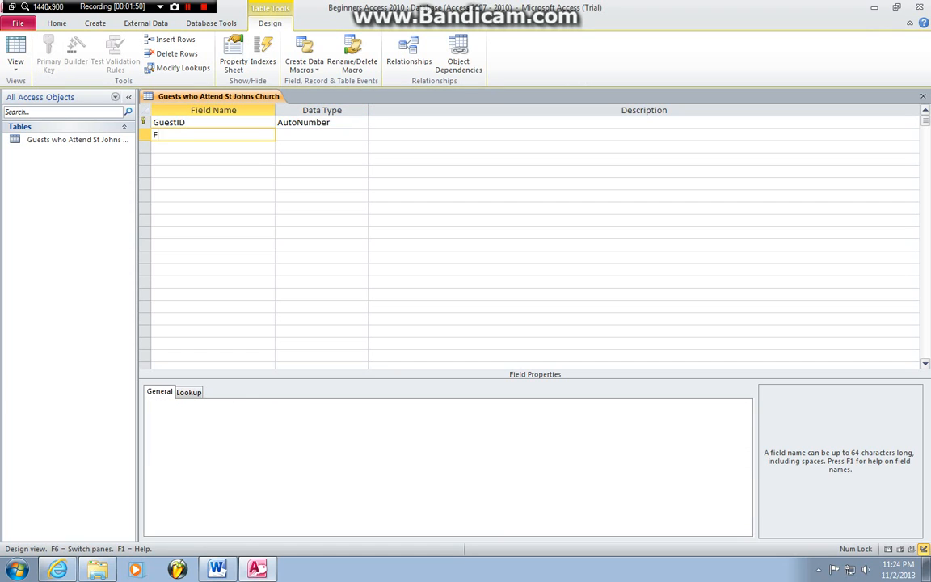
{"action": "type", "text": "Name"}
{"action": "key", "text": "Tab"}
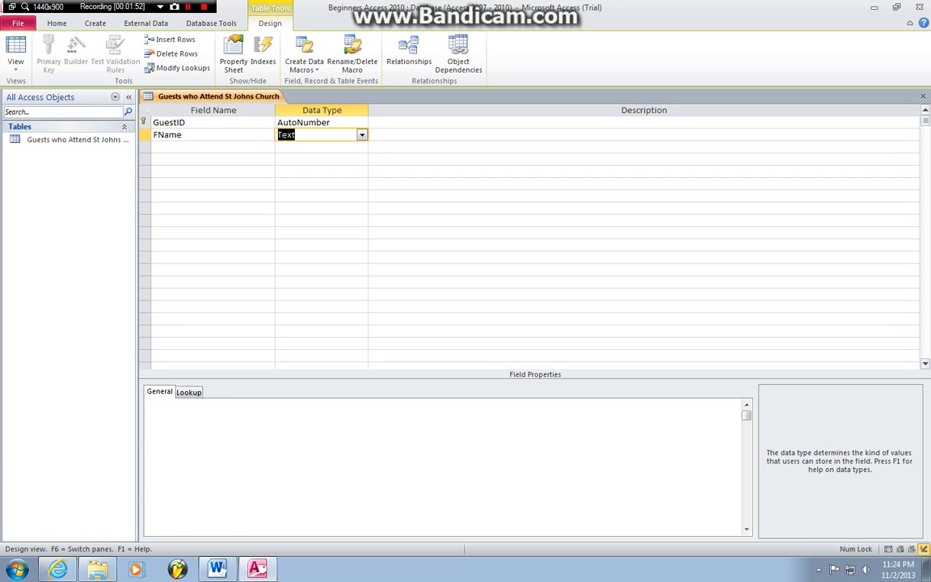
{"action": "key", "text": "Tab"}
{"action": "key", "text": "Tab"}
{"action": "type", "text": "LName"}
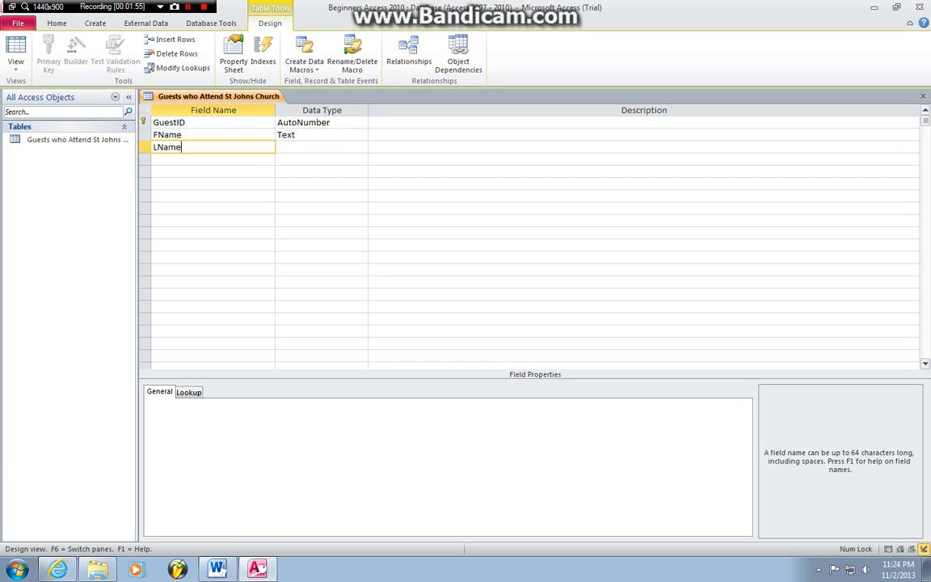
{"action": "key", "text": "Tab"}
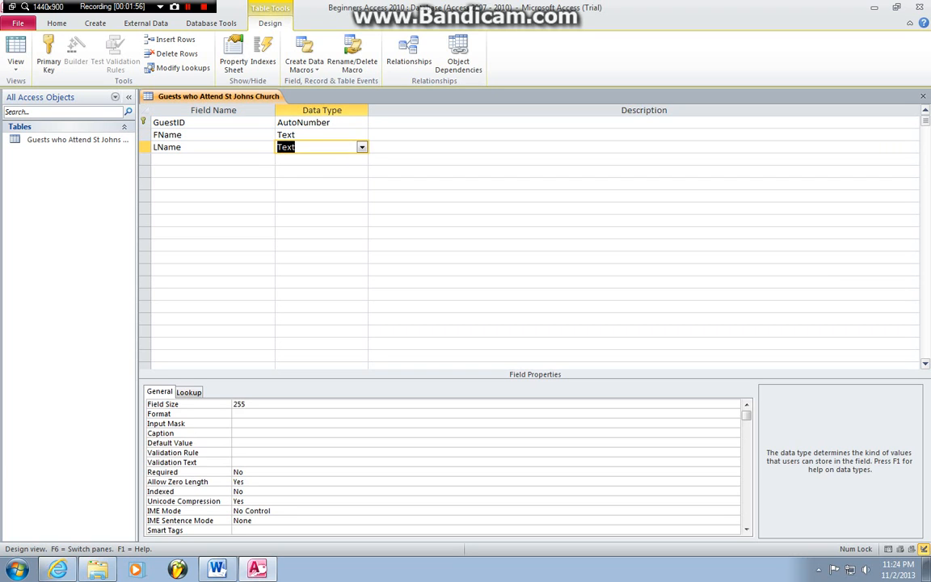
{"action": "key", "text": "Tab"}
{"action": "key", "text": "Tab"}
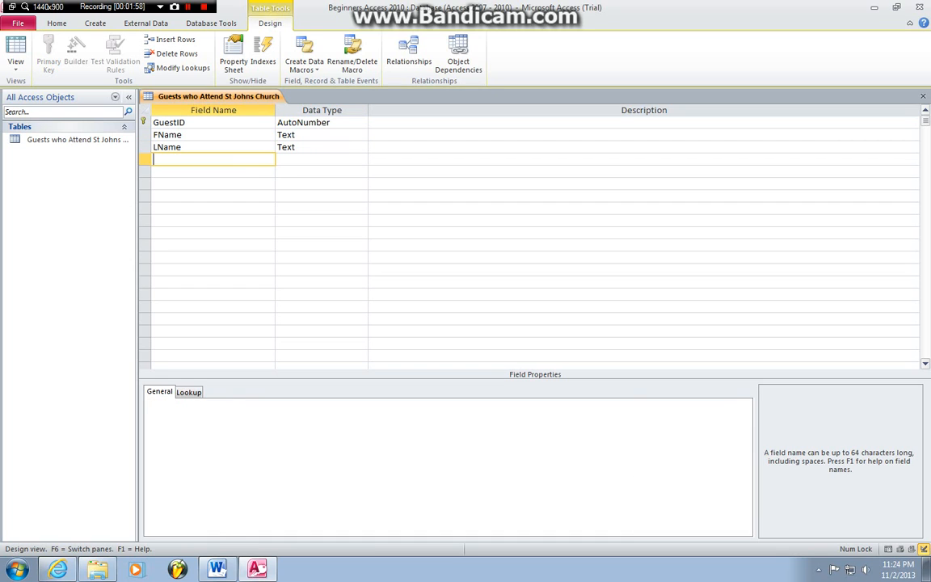
Step: Add Phone and Address fields, keeping both as Text
{"action": "type", "text": "Phone"}
{"action": "key", "text": "Tab"}
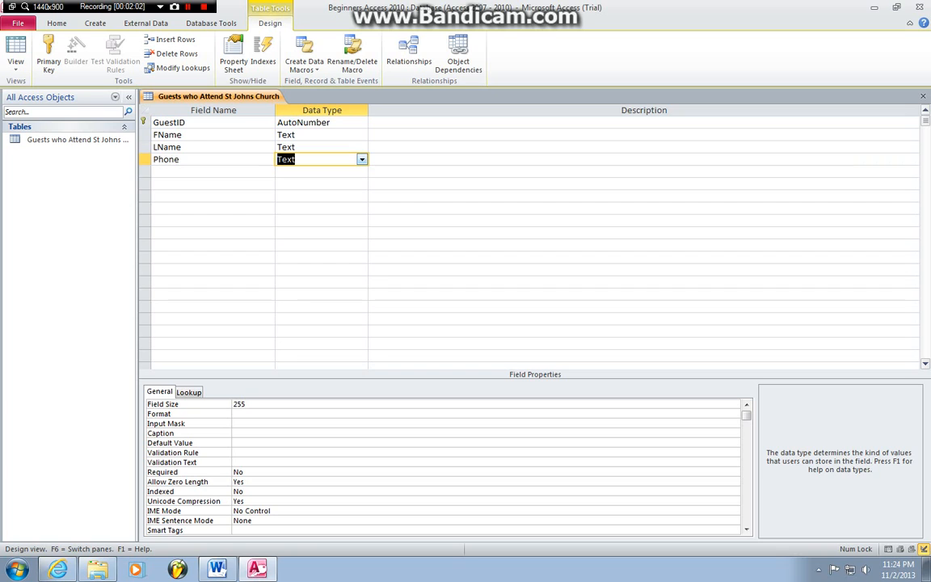
{"action": "left_click", "coordinate": [362, 159]}
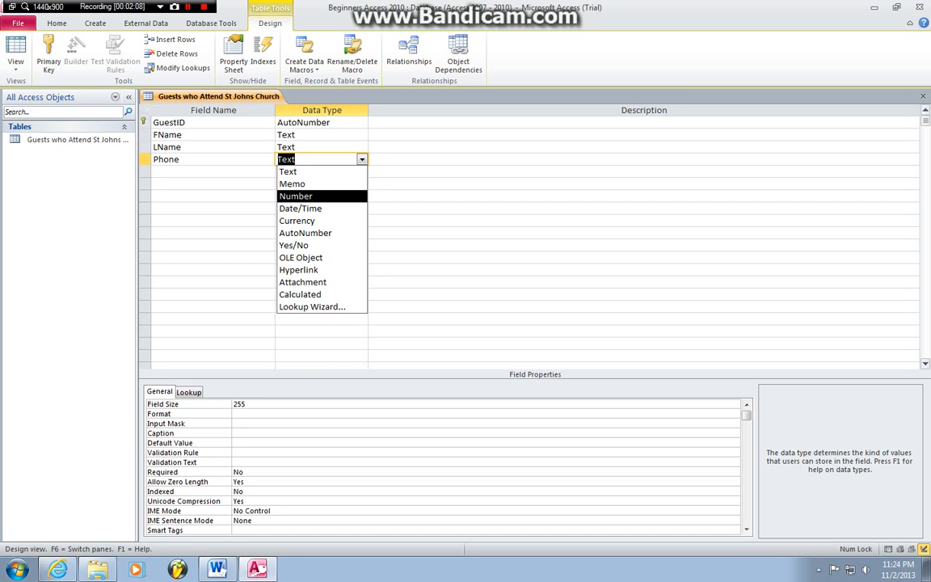
{"action": "key", "text": "Up"}
{"action": "key", "text": "Up"}
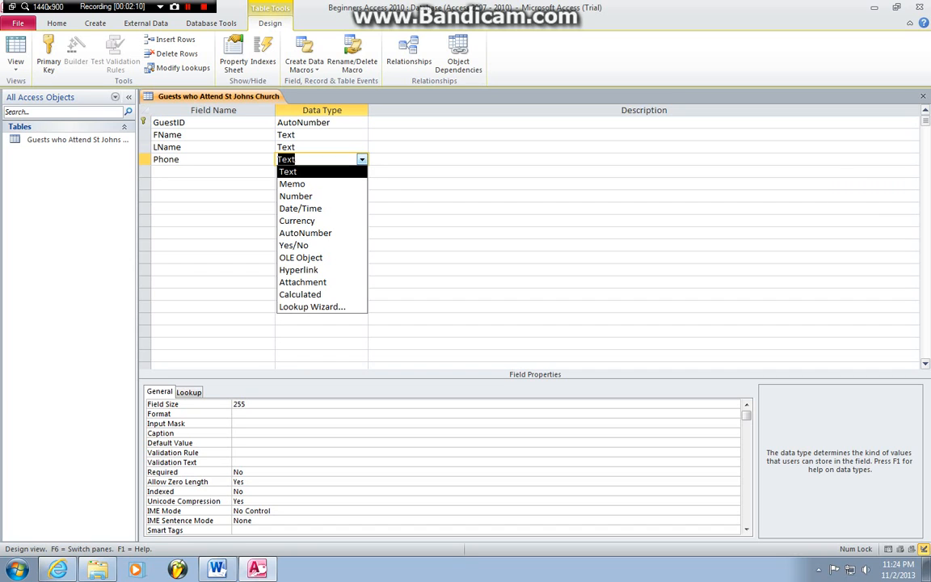
{"action": "key", "text": "Return"}
{"action": "key", "text": "Tab"}
{"action": "key", "text": "Tab"}
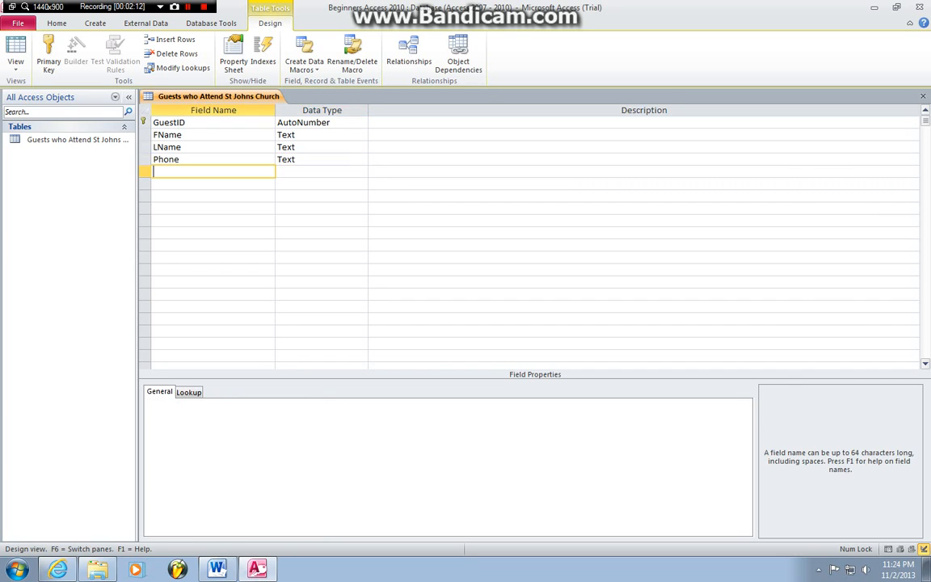
{"action": "type", "text": "Address"}
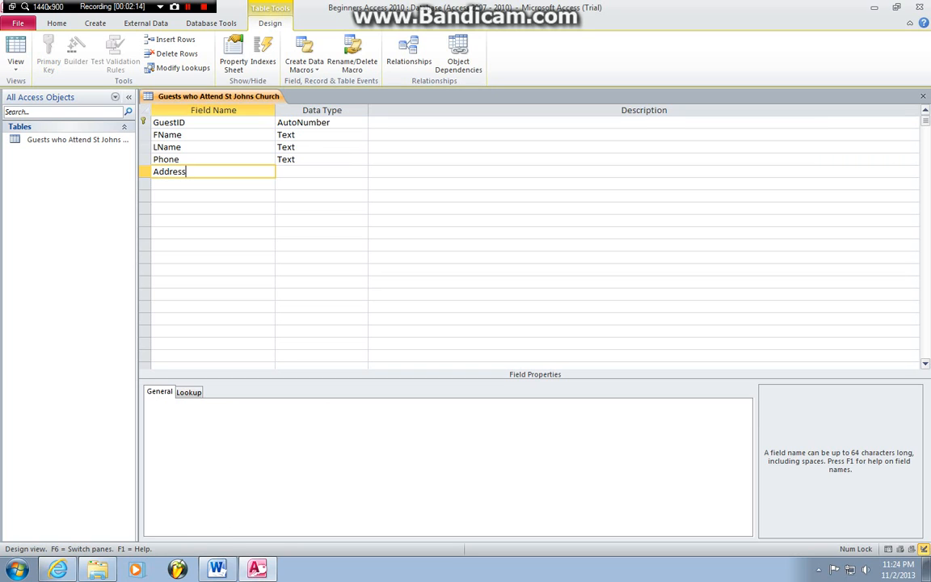
{"action": "key", "text": "Tab"}
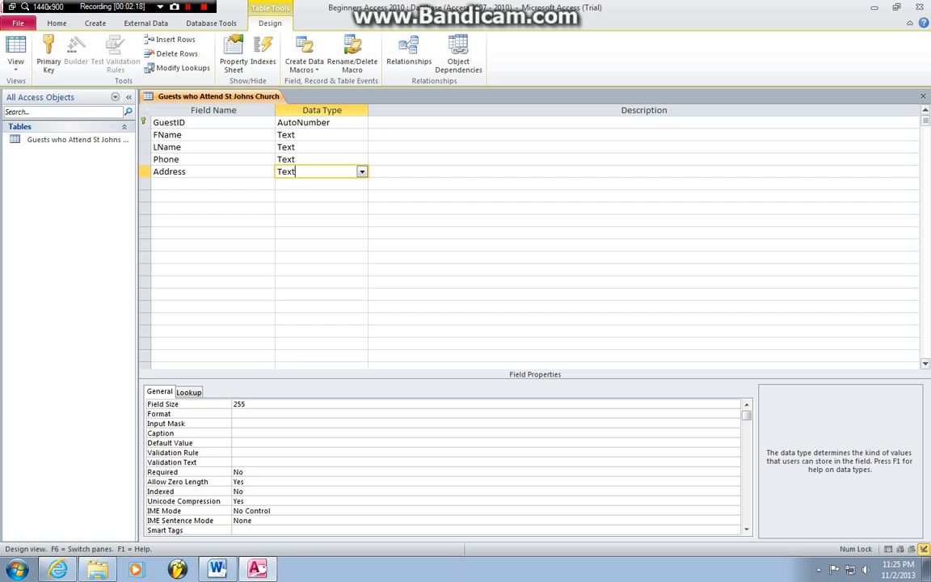
{"action": "left_click", "coordinate": [15, 56]}
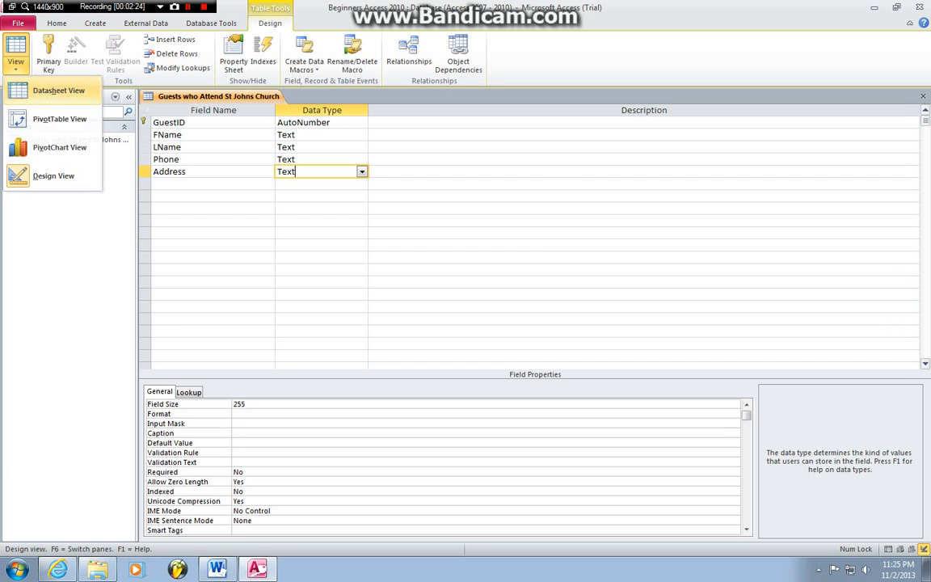
Step: Save the table in Datasheet view and enter the first guest's name, phone and address
{"action": "left_click", "coordinate": [53, 91]}
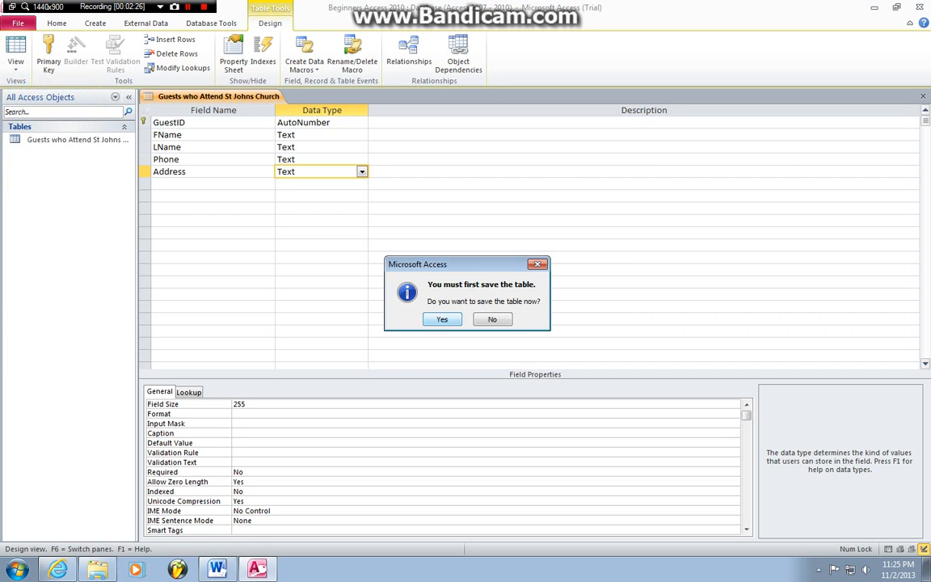
{"action": "left_click", "coordinate": [442, 319]}
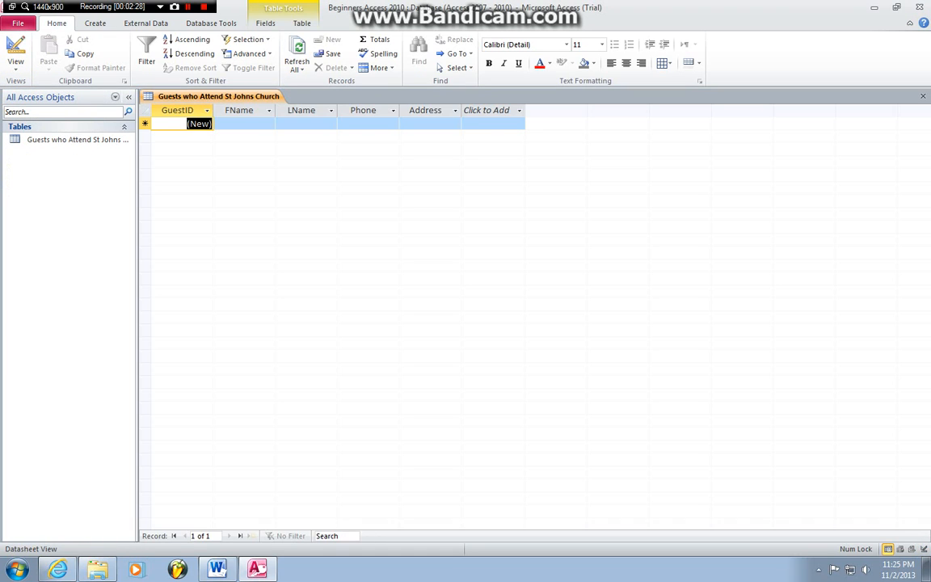
{"action": "left_click", "coordinate": [243, 123]}
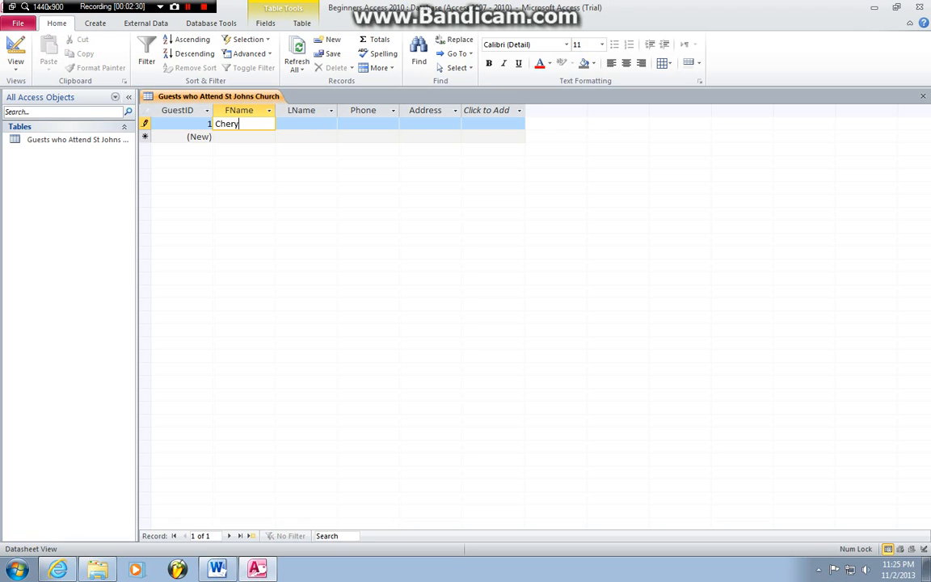
{"action": "key", "text": "Tab"}
{"action": "key", "text": "Tab"}
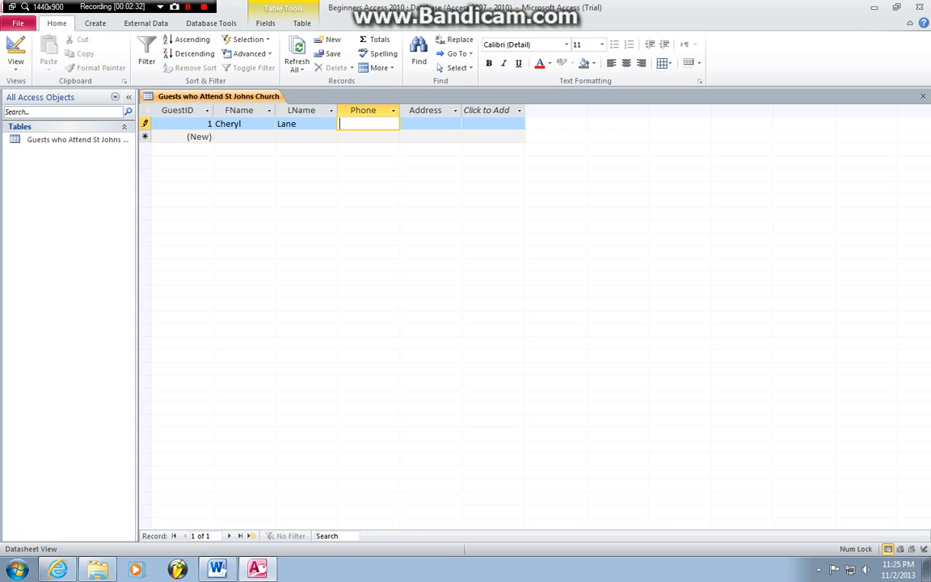
{"action": "type", "text": "555-555-5555"}
{"action": "key", "text": "Tab"}
{"action": "type", "text": "F"}
{"action": "key", "text": "BackSpace"}
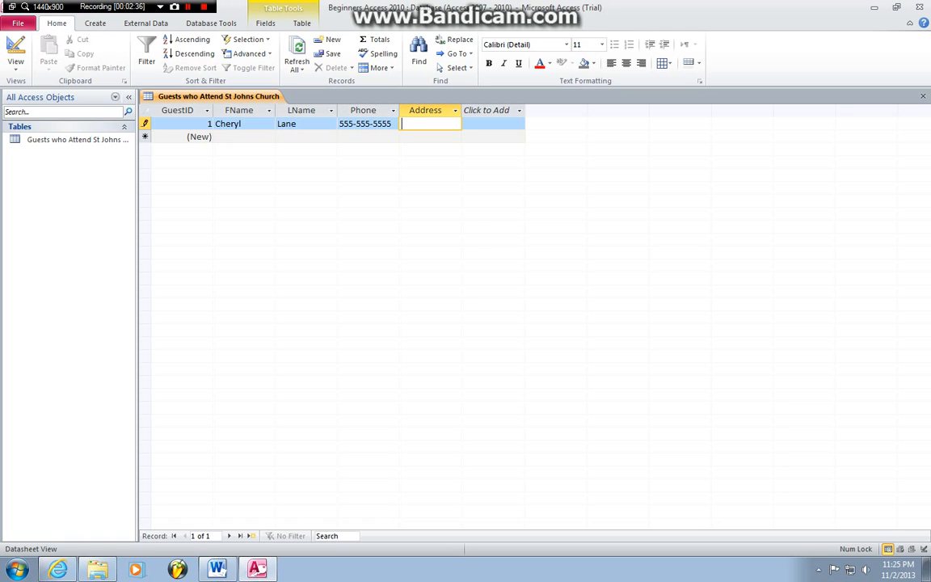
{"action": "type", "text": "55 Five STre"}
{"action": "key", "text": "BackSpace"}
{"action": "key", "text": "BackSpace"}
{"action": "key", "text": "BackSpace"}
{"action": "type", "text": "treet, CA"}
{"action": "key", "text": "Tab"}
{"action": "key", "text": "Tab"}
{"action": "key", "text": "Tab"}
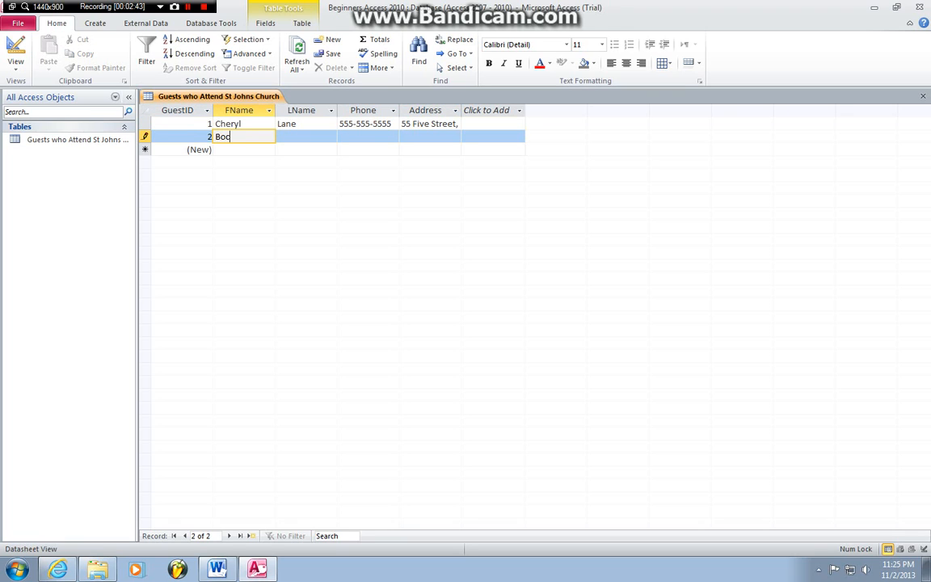
Step: Enter the second guest's first name, last name, phone number and street address
{"action": "key", "text": "Tab"}
{"action": "key", "text": "Tab"}
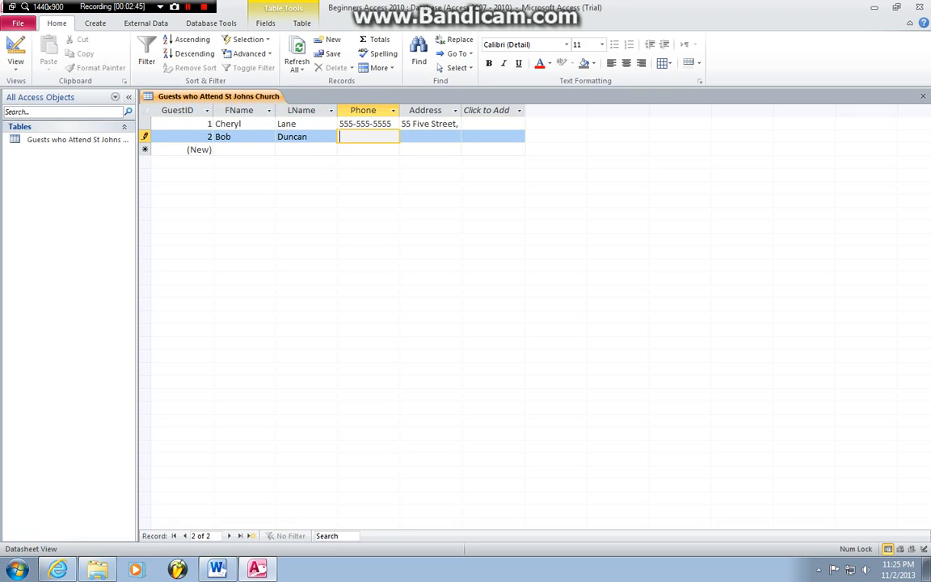
{"action": "key", "text": "Tab"}
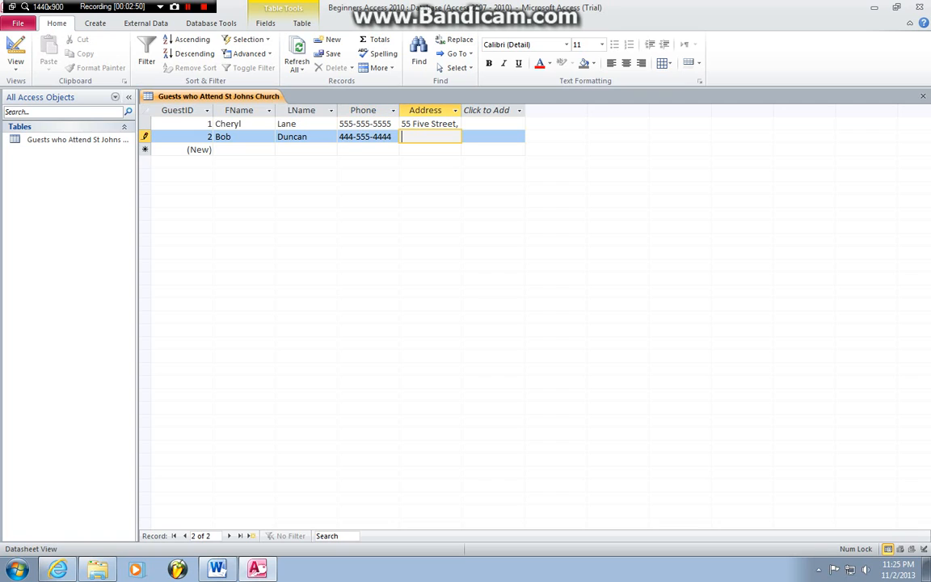
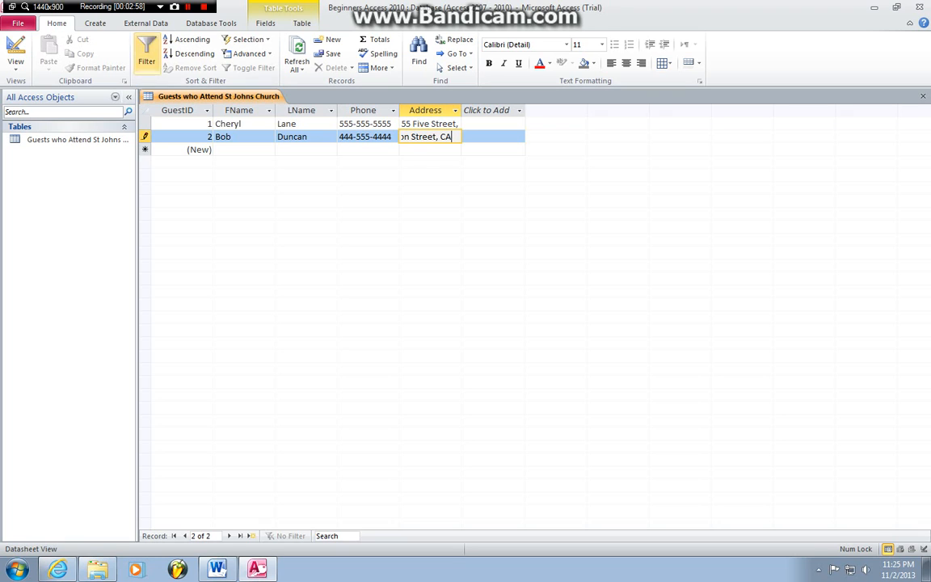
{"action": "left_click", "coordinate": [94, 23]}
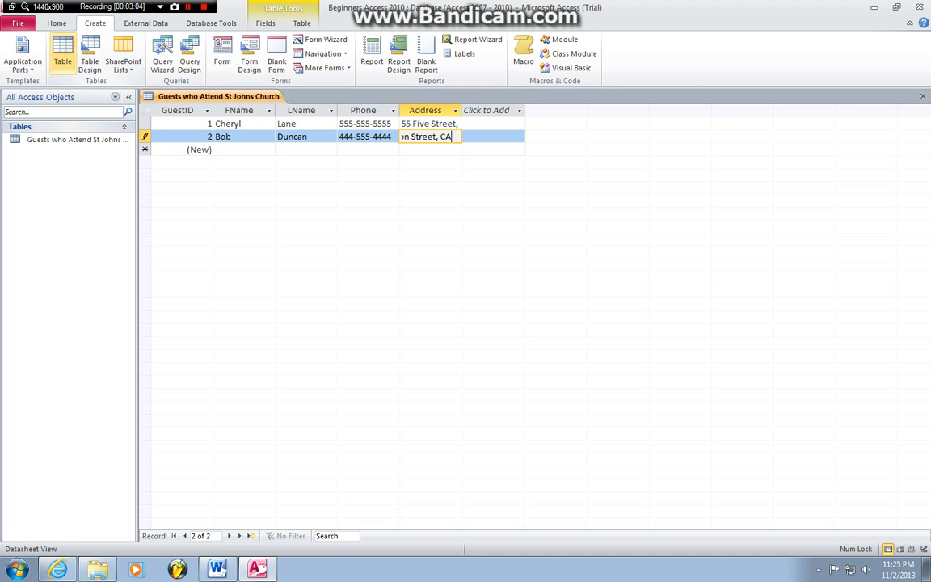
Step: Add a new table, switch it to Design view and save it as 'Comments'
{"action": "left_click", "coordinate": [62, 56]}
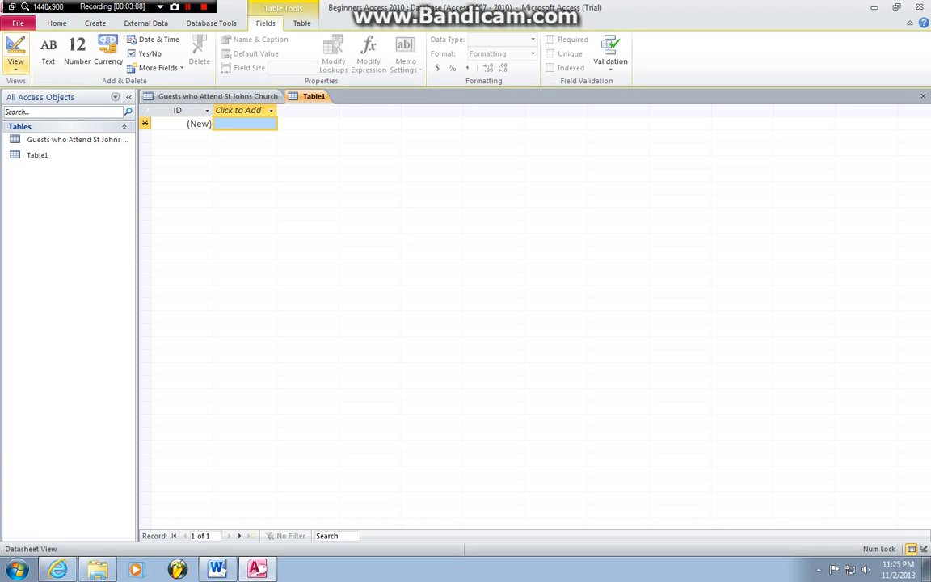
{"action": "left_click", "coordinate": [15, 63]}
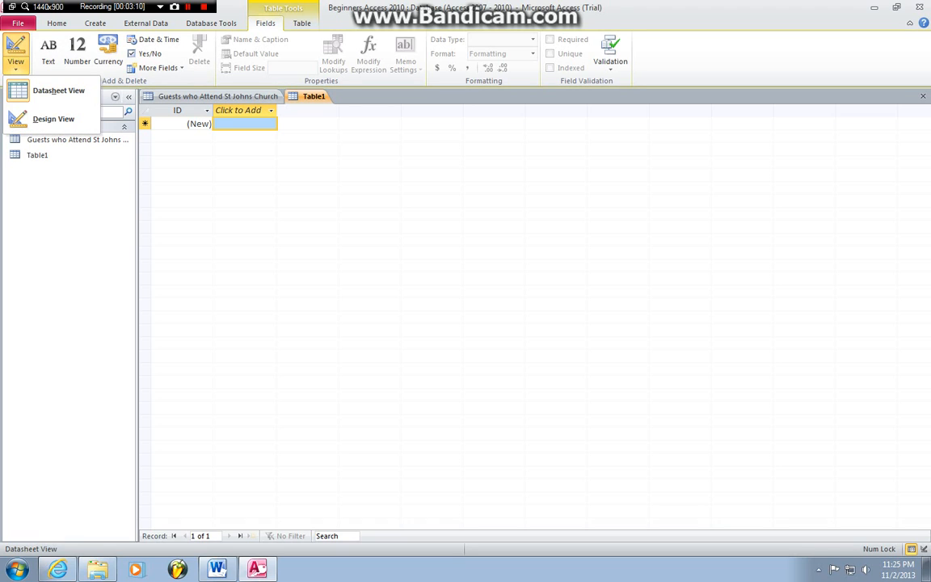
{"action": "left_click", "coordinate": [53, 119]}
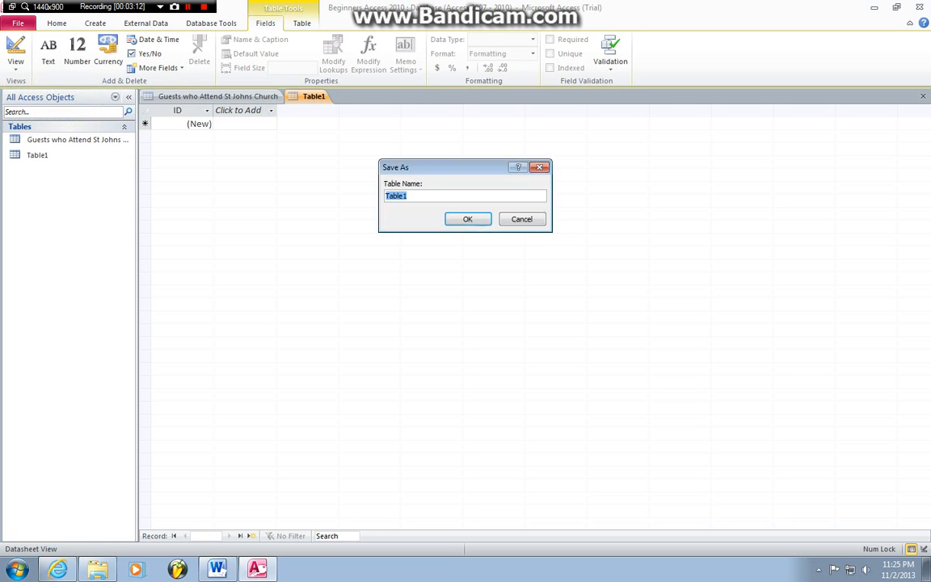
{"action": "type", "text": "Comments"}
{"action": "key", "text": "Return"}
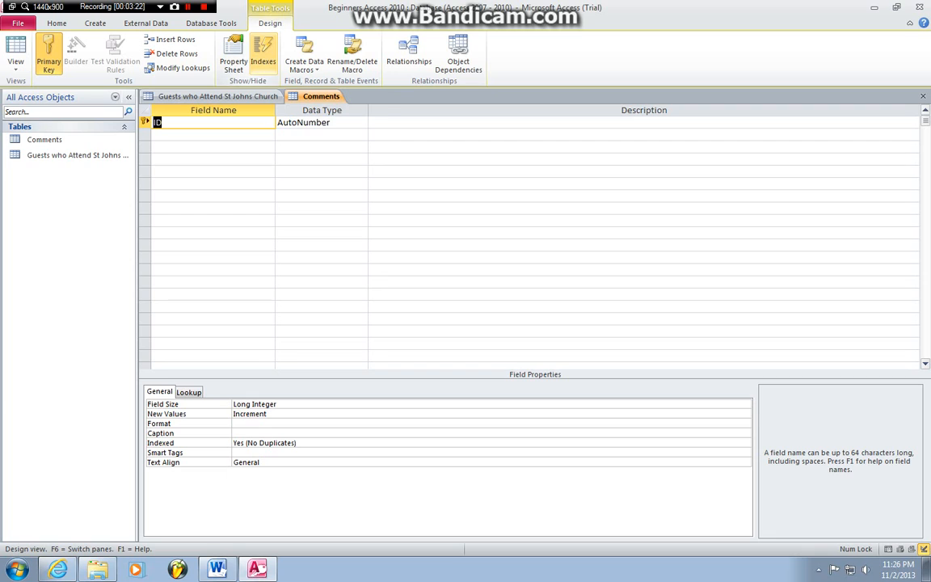
Step: Rename ID to CommentID and add a Comment field of type Memo
{"action": "type", "text": "Commen"}
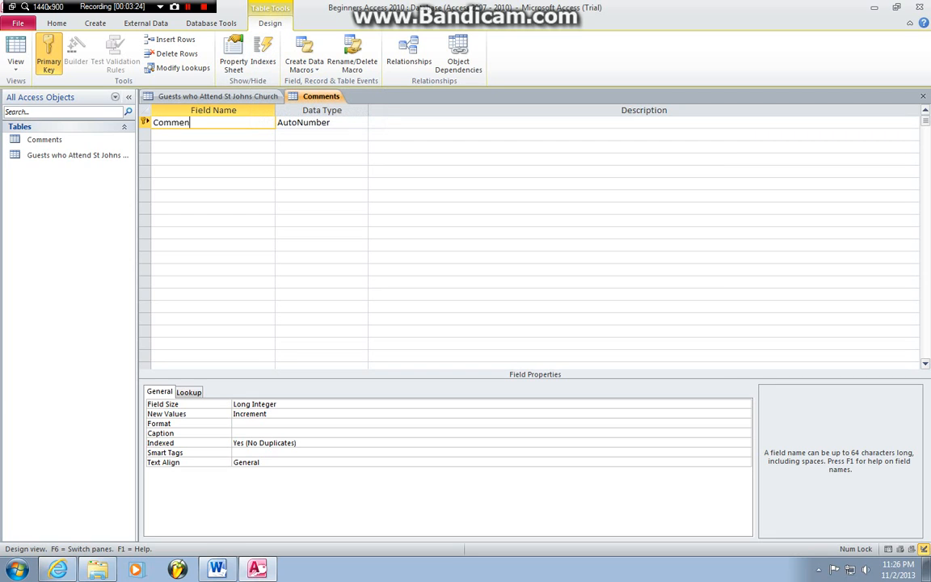
{"action": "type", "text": "tID"}
{"action": "key", "text": "Tab"}
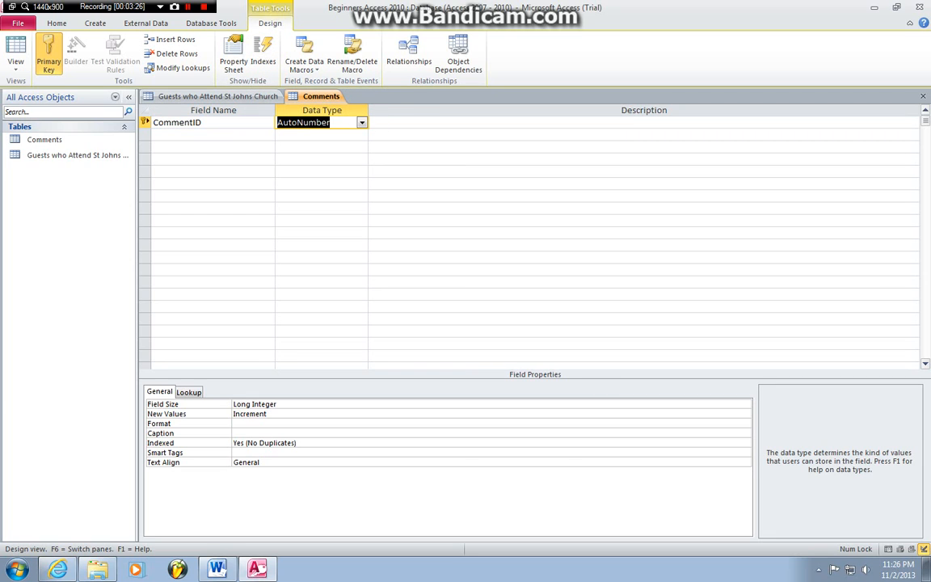
{"action": "left_click", "coordinate": [218, 135]}
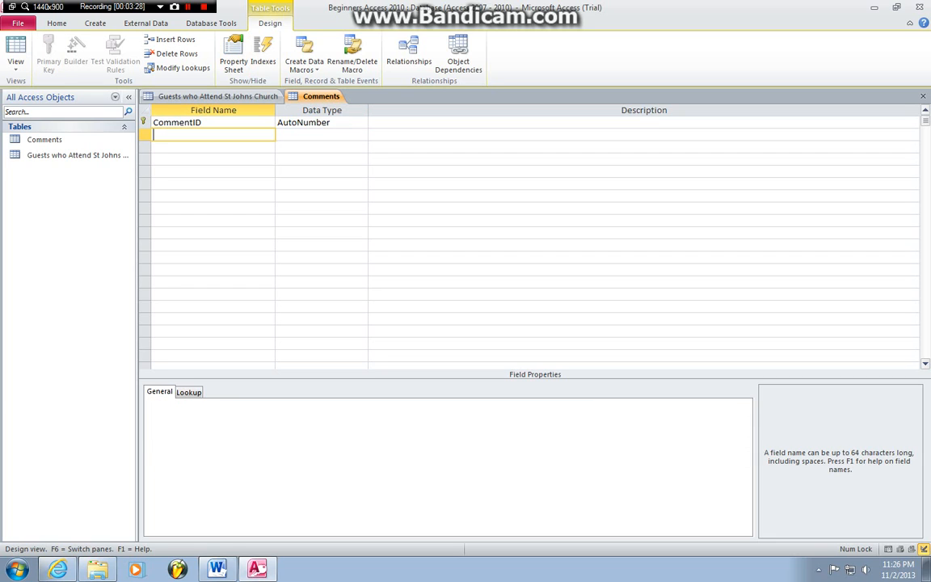
{"action": "type", "text": "Comment"}
{"action": "key", "text": "Tab"}
{"action": "left_click", "coordinate": [362, 135]}
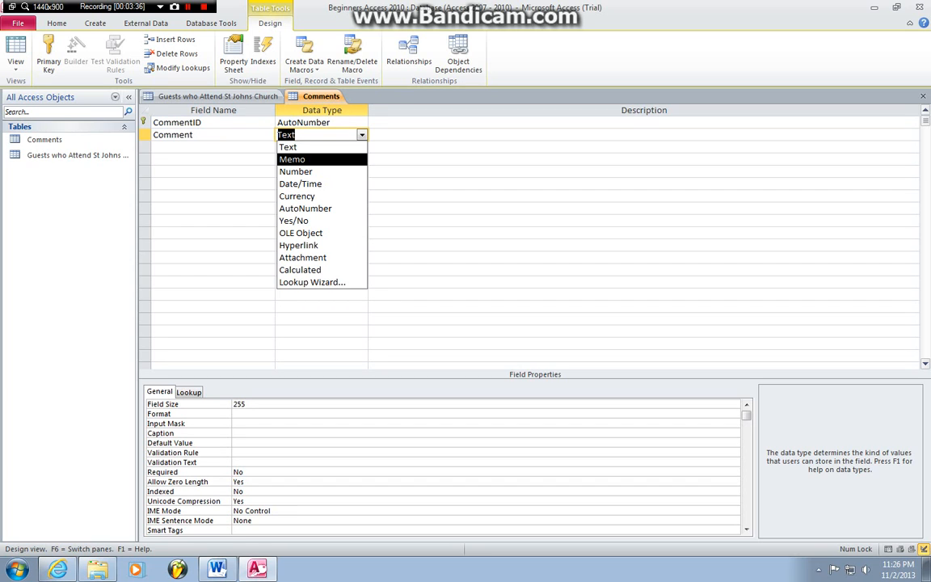
{"action": "left_click", "coordinate": [293, 159]}
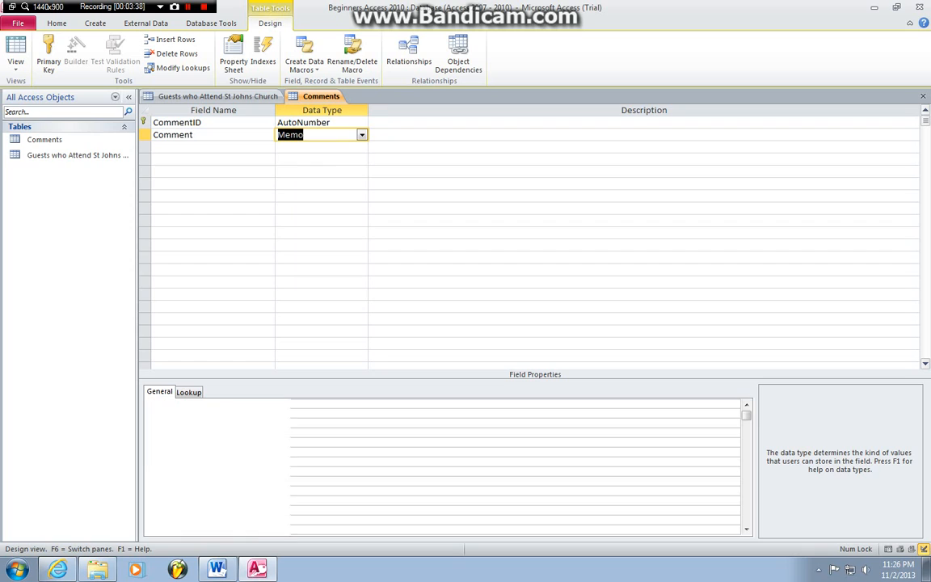
Step: Add a CommentDate field with the Date/Time data type
{"action": "left_click", "coordinate": [213, 147]}
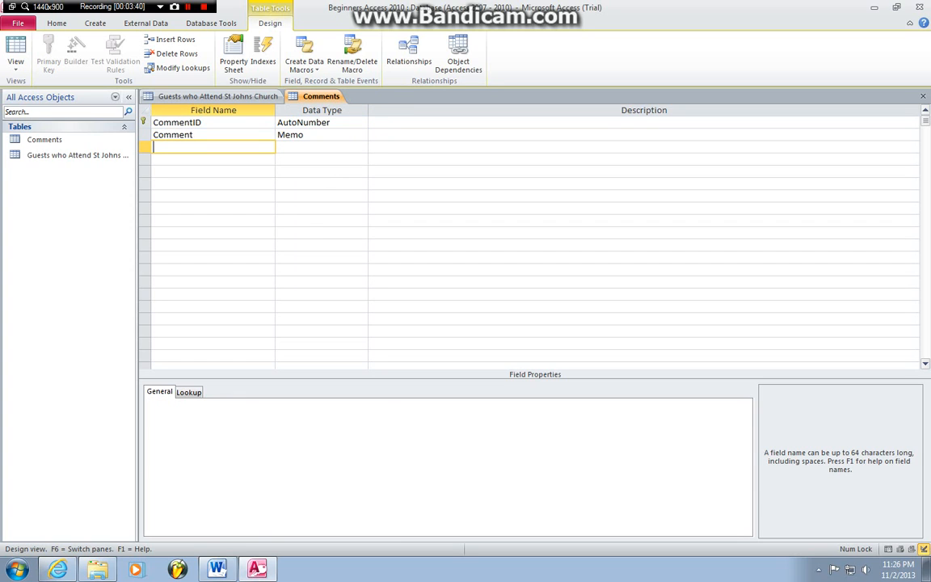
{"action": "type", "text": "CommentDate"}
{"action": "key", "text": "Tab"}
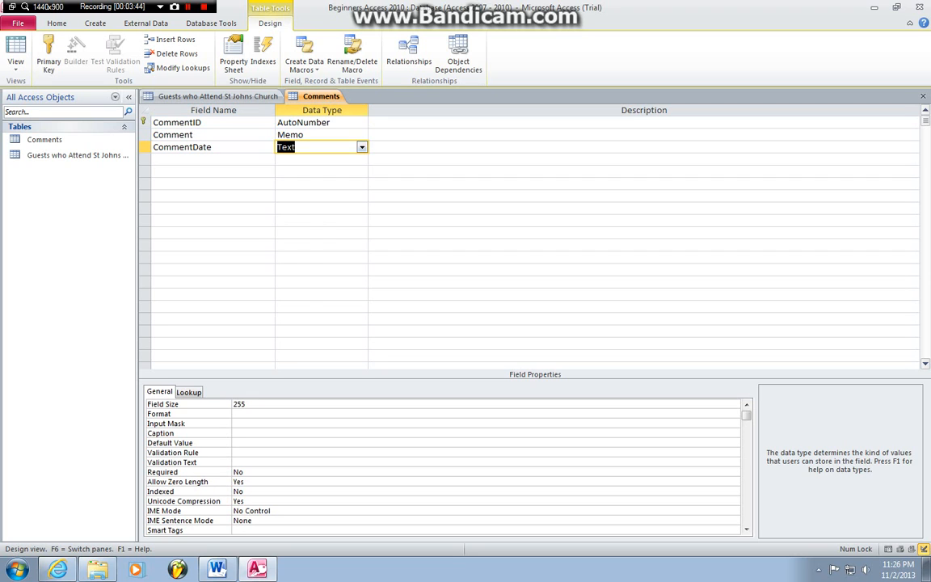
{"action": "left_click", "coordinate": [362, 147]}
{"action": "left_click", "coordinate": [303, 196]}
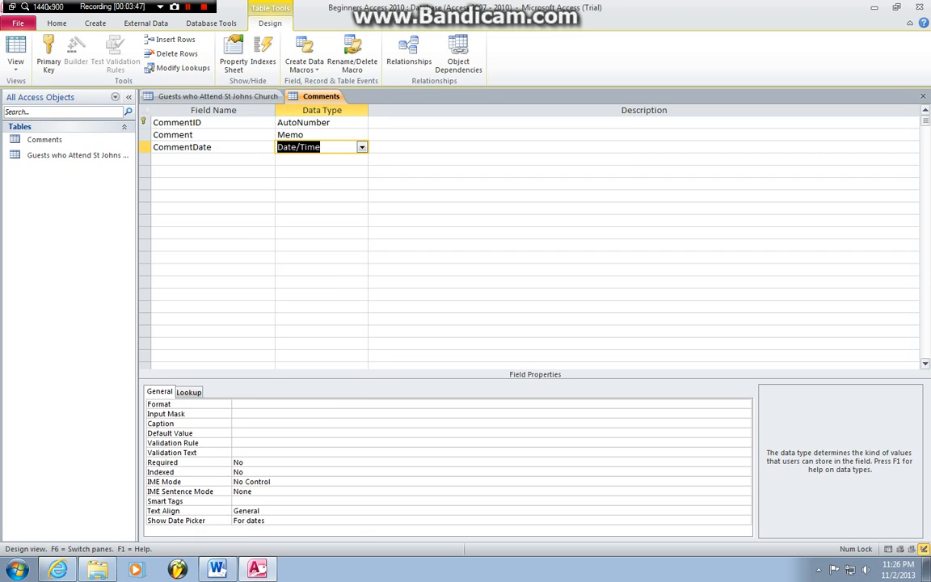
Step: Add a GuestID field of type Number and switch the table to Datasheet view
{"action": "left_click", "coordinate": [212, 160]}
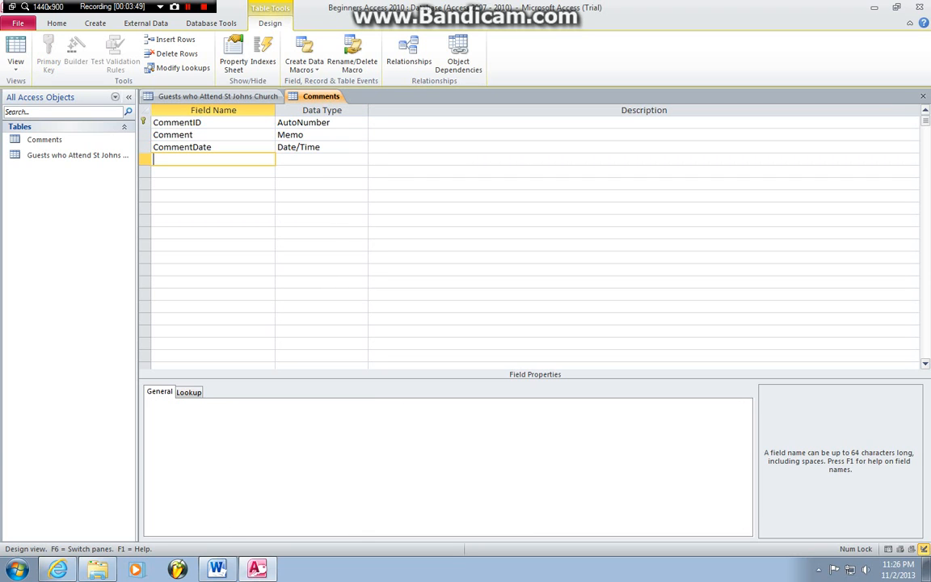
{"action": "type", "text": "GuestID"}
{"action": "left_click", "coordinate": [322, 159]}
{"action": "left_click", "coordinate": [362, 159]}
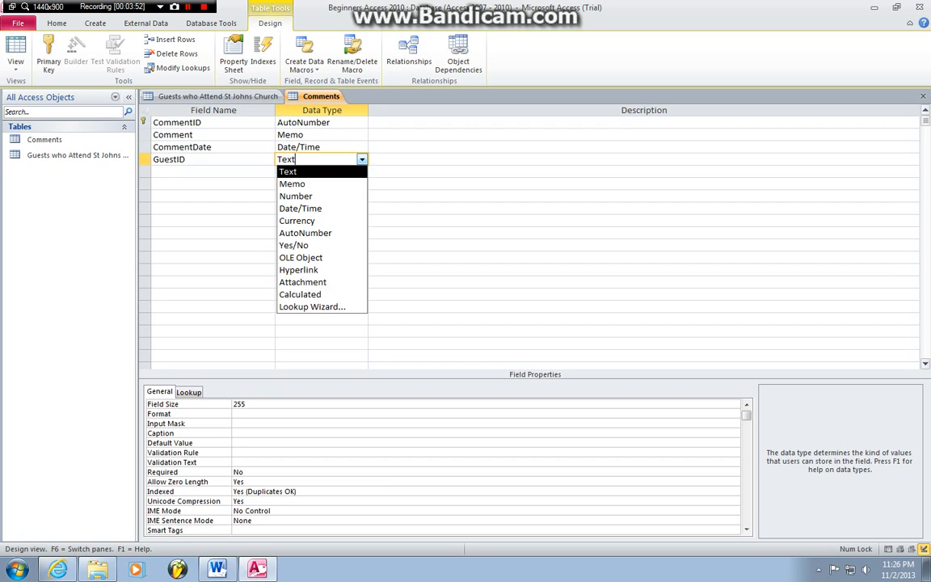
{"action": "left_click", "coordinate": [297, 196]}
{"action": "left_click", "coordinate": [311, 184]}
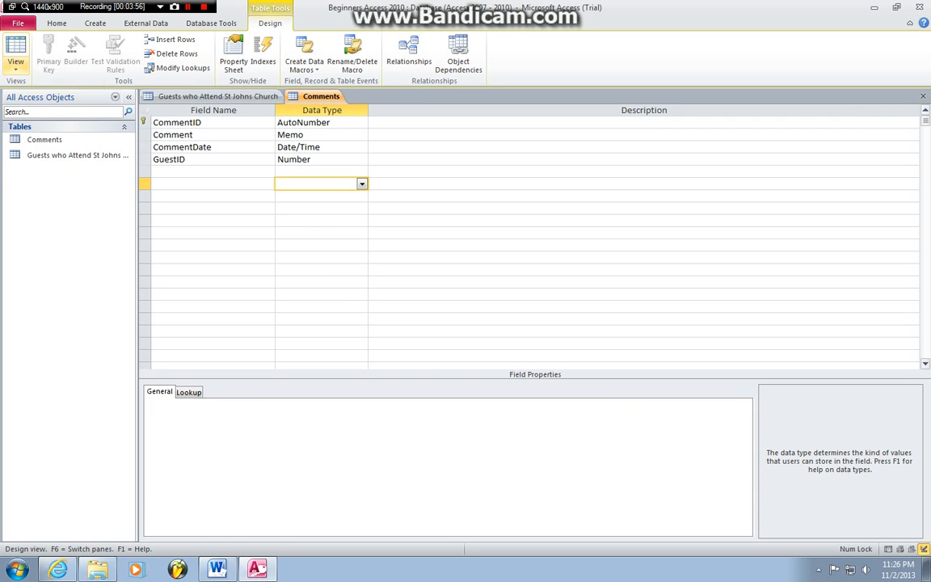
{"action": "left_click", "coordinate": [15, 63]}
{"action": "left_click", "coordinate": [58, 91]}
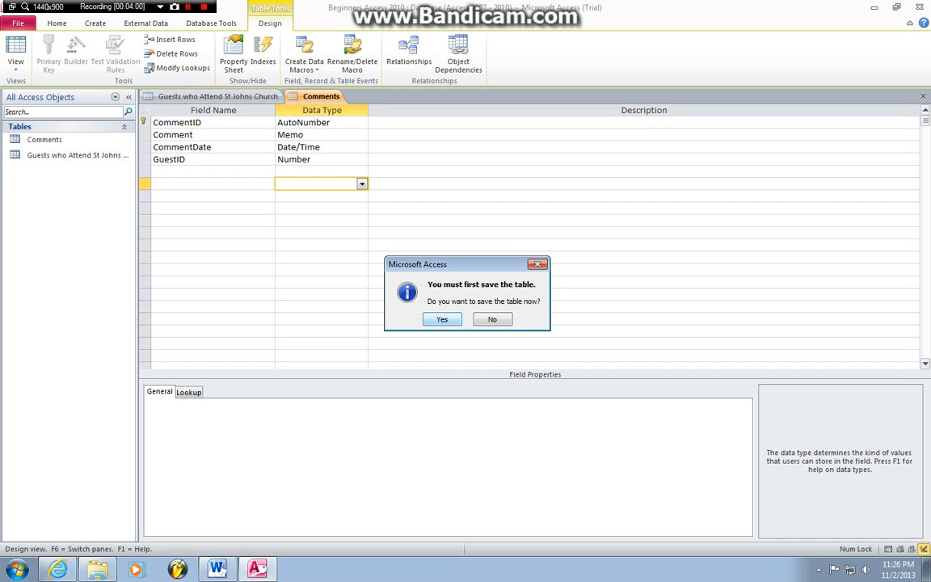
Step: Save the Comments table and enter GuestID 1 for the first comment, checking the guests table
{"action": "key", "text": "Return"}
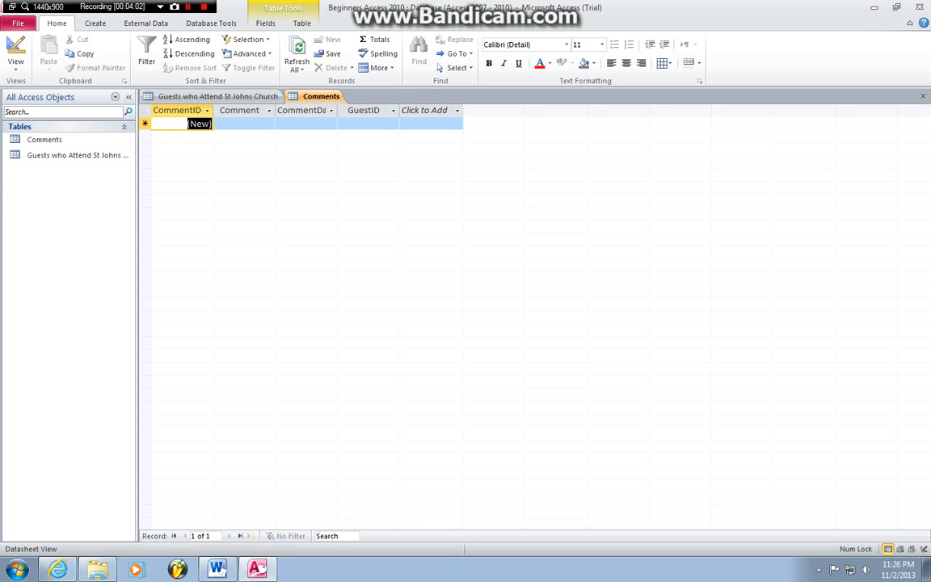
{"action": "left_click", "coordinate": [368, 124]}
{"action": "type", "text": "1"}
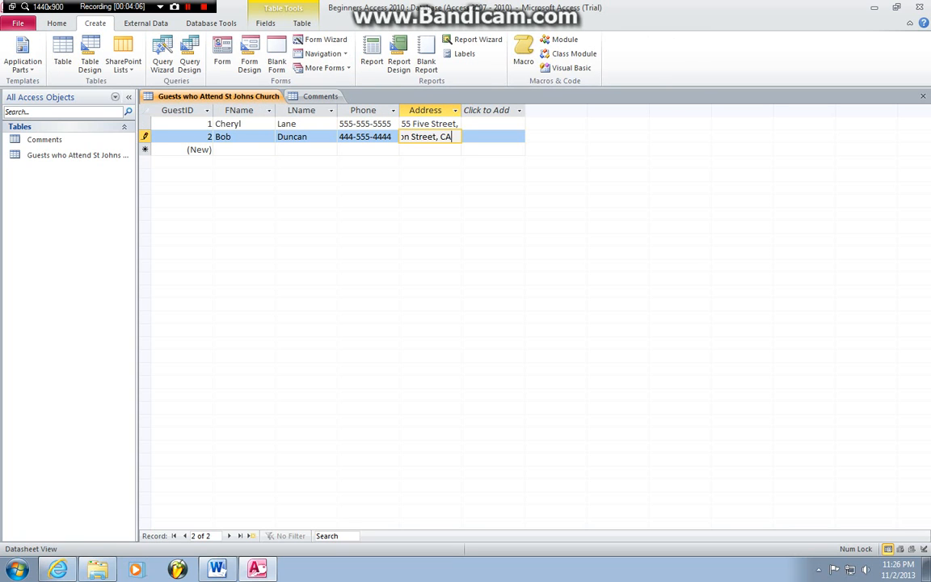
{"action": "left_click", "coordinate": [207, 124]}
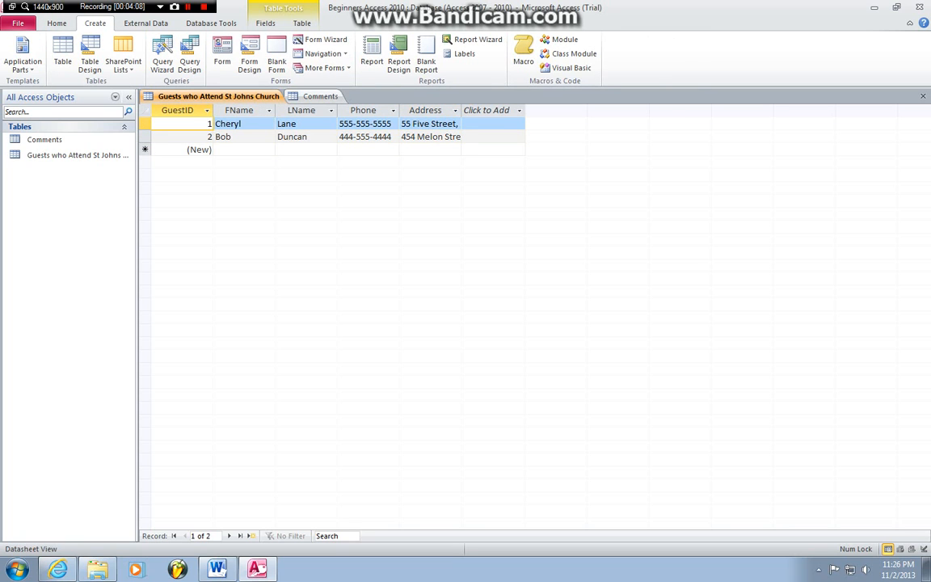
{"action": "left_click", "coordinate": [320, 97]}
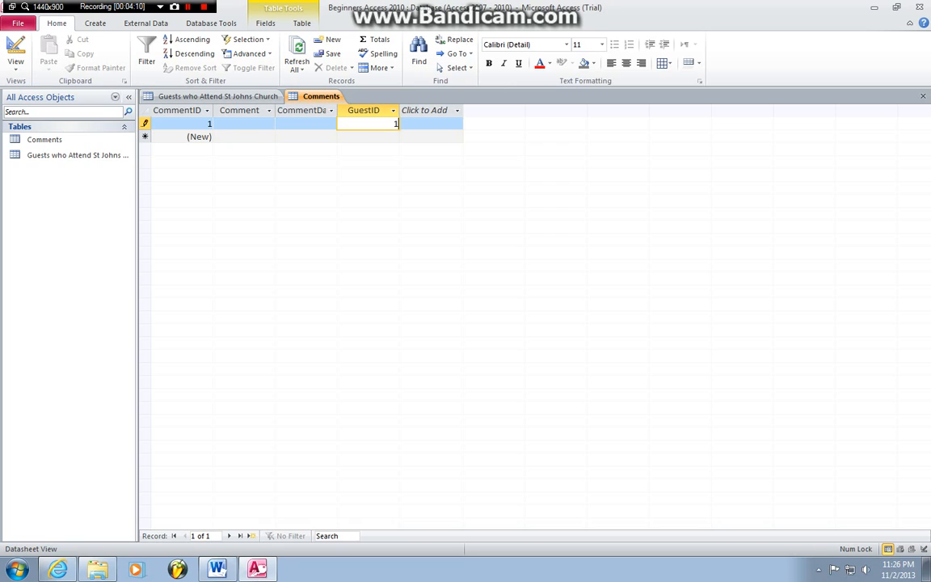
{"action": "left_click", "coordinate": [244, 124]}
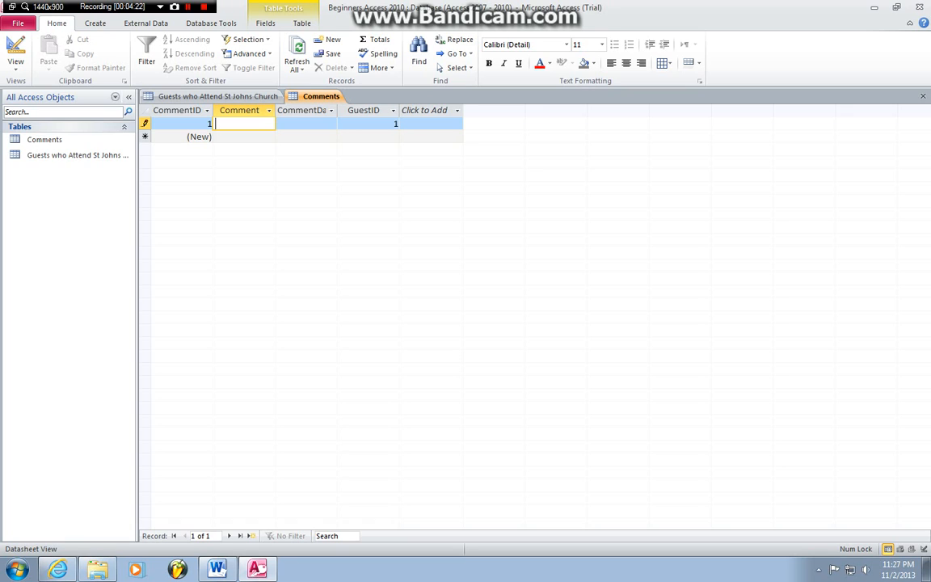
Step: Type the first guest's comment about bringing 5 pies and date it 10/17/2013
{"action": "type", "text": "Cheryl wants to "}
{"action": "type", "text": "bring 5 p"}
{"action": "type", "text": "ies"}
{"action": "type", "text": ", as noted in"}
{"action": "type", "text": " her"}
{"action": "type", "text": " voice"}
{"action": "type", "text": " message via p"}
{"action": "type", "text": "hone"}
{"action": "key", "text": "Tab"}
{"action": "left_click", "coordinate": [343, 124]}
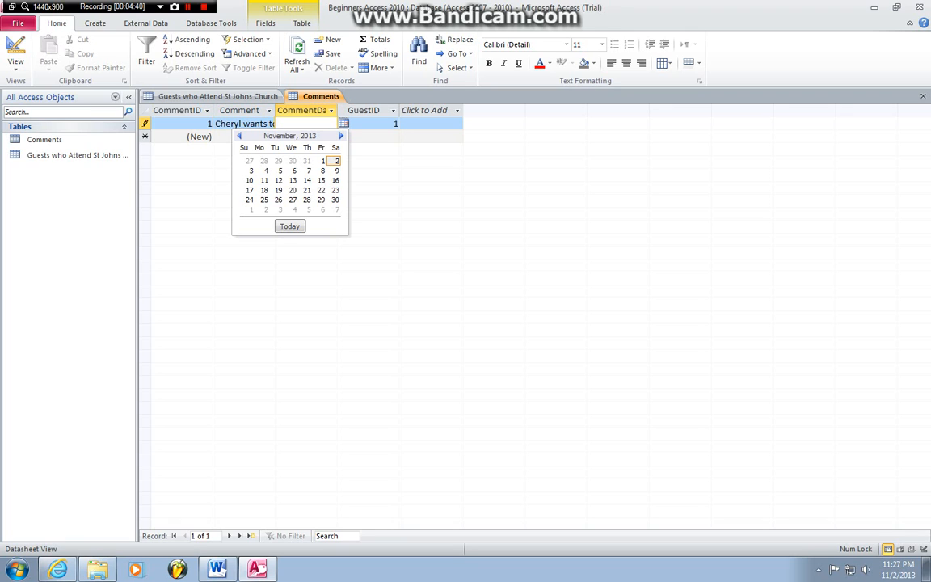
{"action": "left_click", "coordinate": [239, 136]}
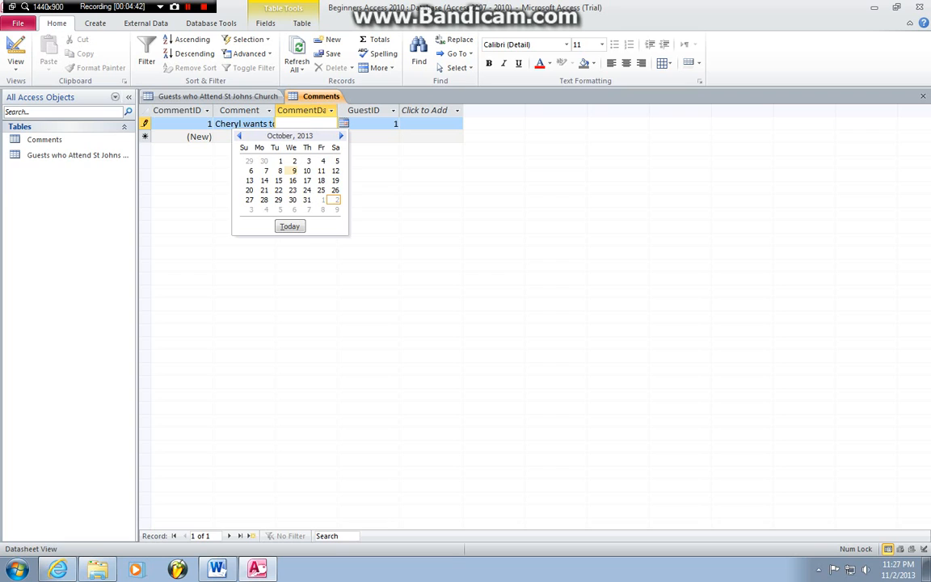
{"action": "left_click", "coordinate": [307, 180]}
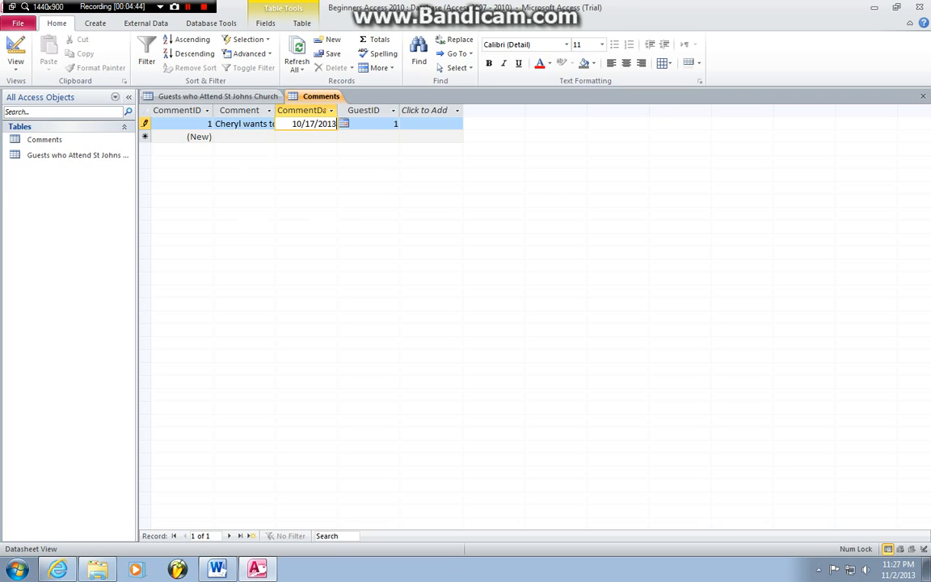
Step: Start a second comment with GuestID 2 after checking the second guest's record
{"action": "left_click", "coordinate": [369, 137]}
{"action": "type", "text": "2"}
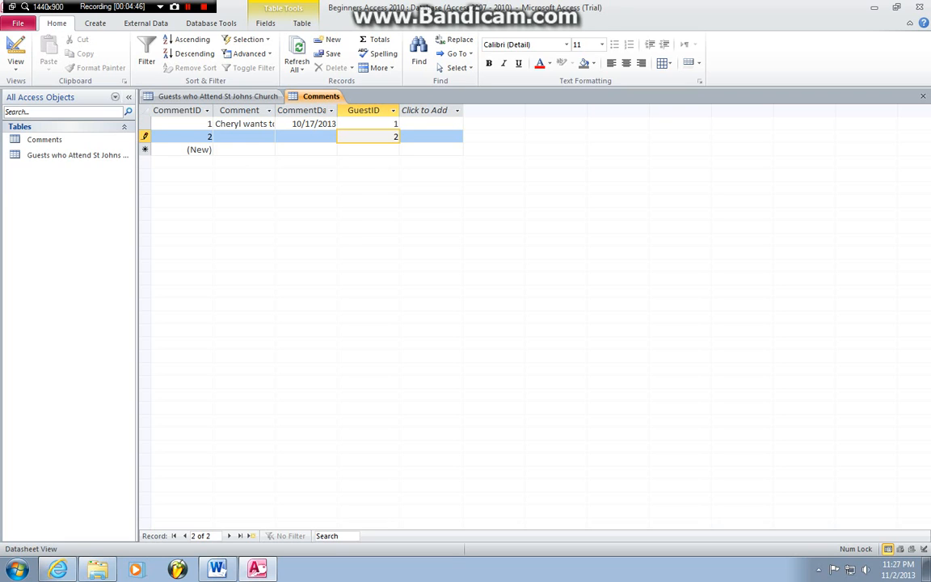
{"action": "left_click", "coordinate": [217, 96]}
{"action": "left_click", "coordinate": [217, 136]}
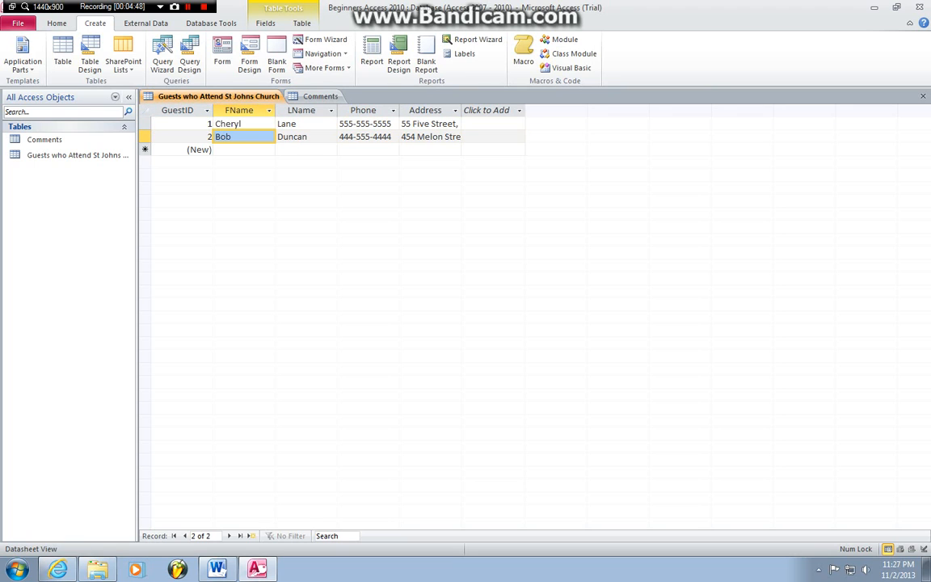
{"action": "left_click", "coordinate": [320, 96]}
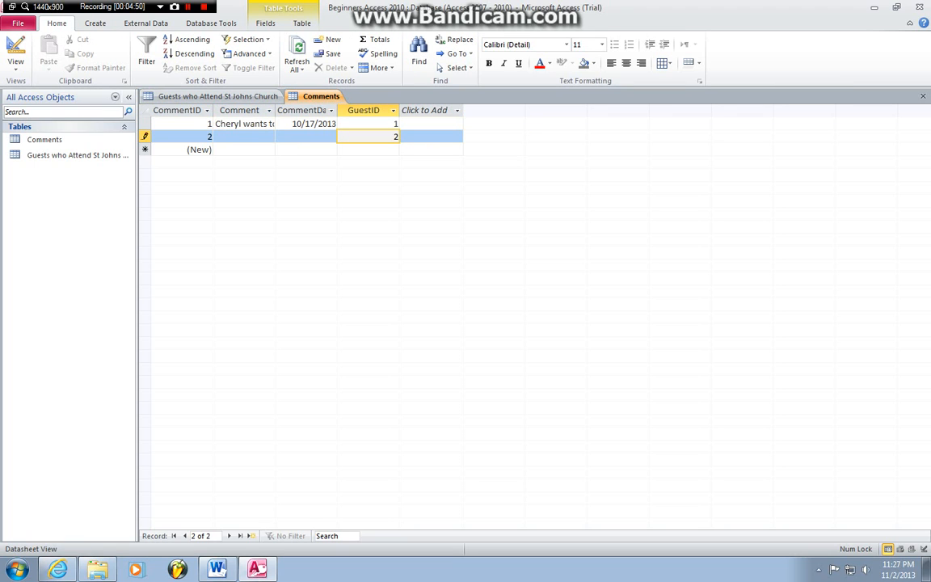
{"action": "left_click", "coordinate": [218, 137]}
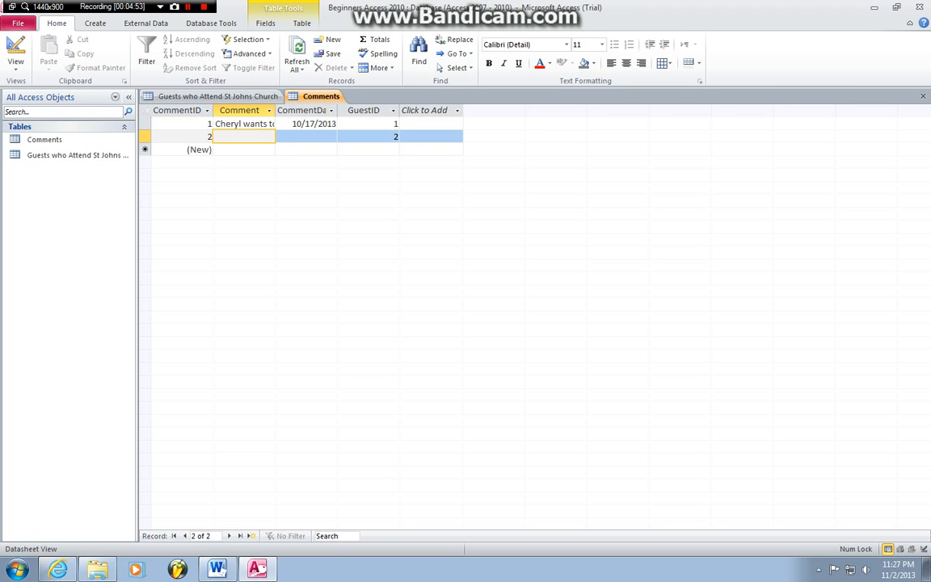
Step: Enter the second guest's chips-and-salad comment dated 10/19/2013, then close all open tables
{"action": "type", "text": "Bob wa"}
{"action": "type", "text": "nts t"}
{"action": "type", "text": "o bring"}
{"action": "type", "text": " 10"}
{"action": "type", "text": " bags of c"}
{"action": "type", "text": "hips and tw"}
{"action": "type", "text": "o bowls"}
{"action": "type", "text": " of sal"}
{"action": "type", "text": "ad, as noted"}
{"action": "type", "text": " i"}
{"action": "type", "text": " the email he "}
{"action": "type", "text": "sent out earlier"}
{"action": "type", "text": "."}
{"action": "key", "text": "Tab"}
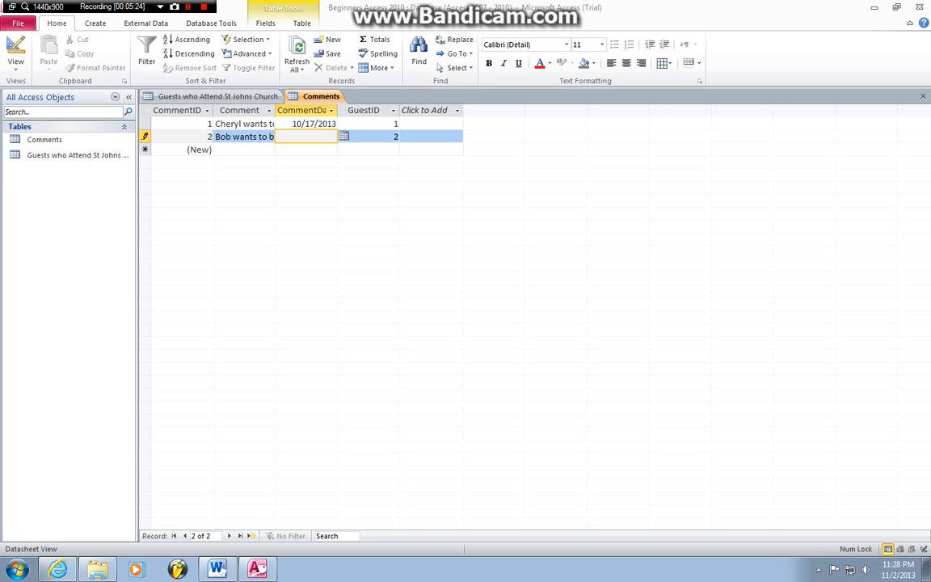
{"action": "key", "text": "alt"}
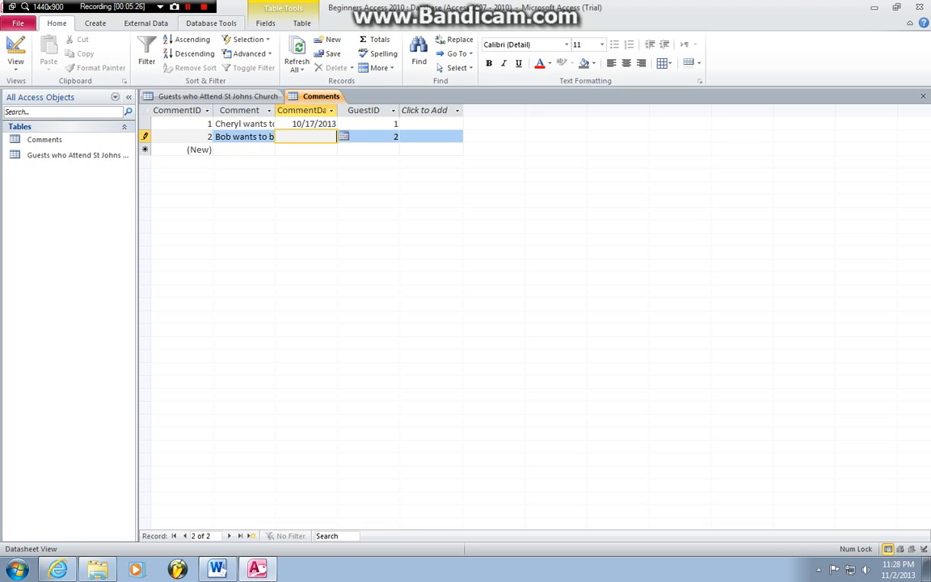
{"action": "key", "text": "y"}
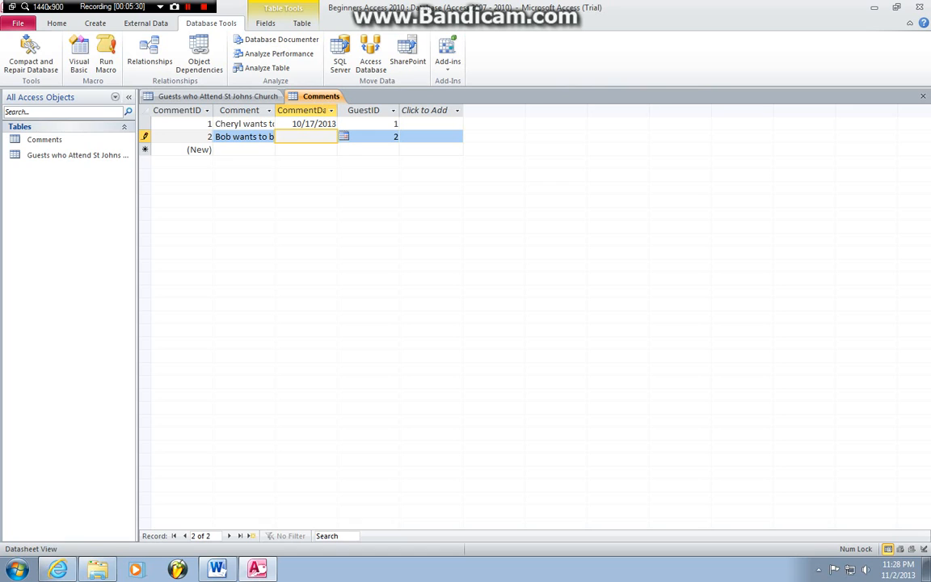
{"action": "key", "text": "alt+Down"}
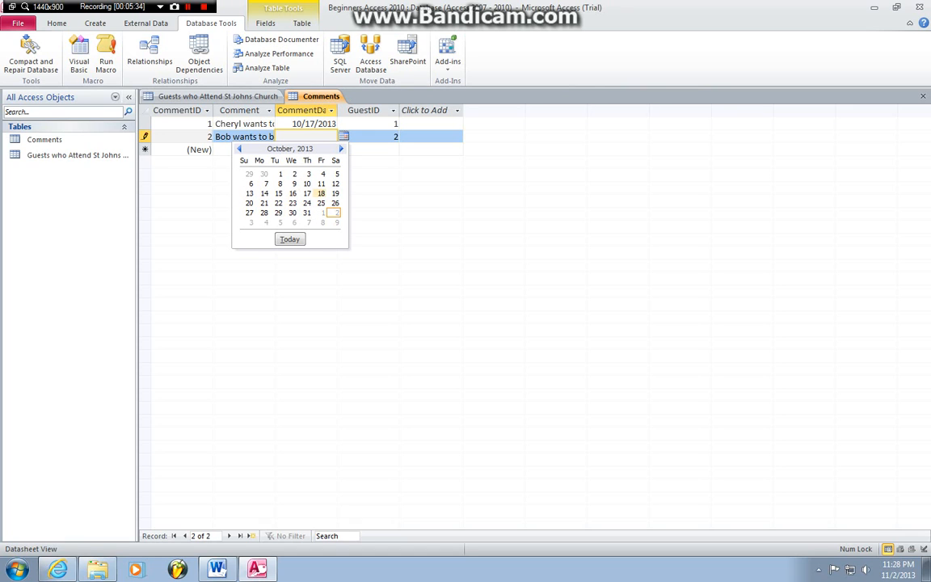
{"action": "left_click", "coordinate": [335, 193]}
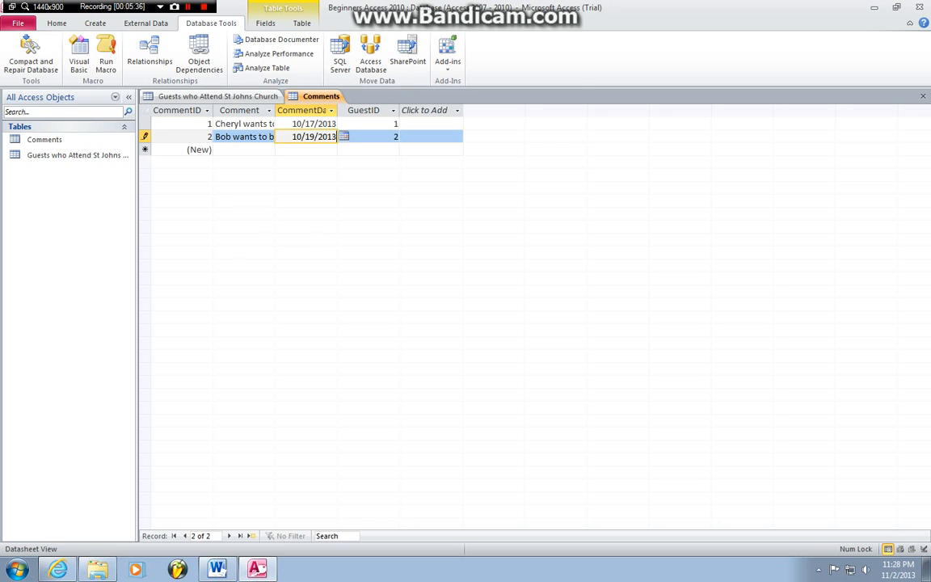
{"action": "right_click", "coordinate": [207, 96]}
{"action": "left_click", "coordinate": [247, 133]}
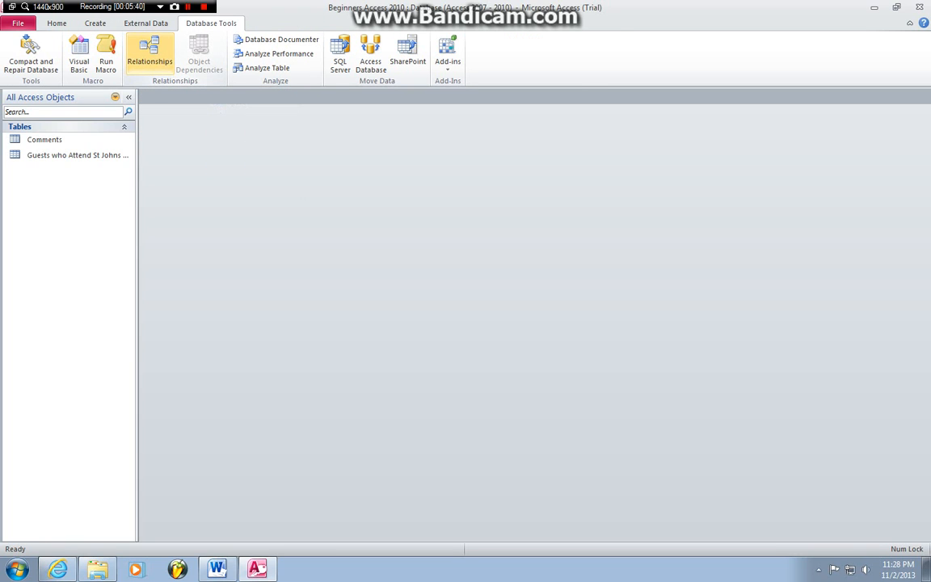
Step: Add the Comments and Guests who Attend St Johns Church tables to the Relationships window
{"action": "left_click", "coordinate": [150, 55]}
{"action": "left_click", "coordinate": [490, 305]}
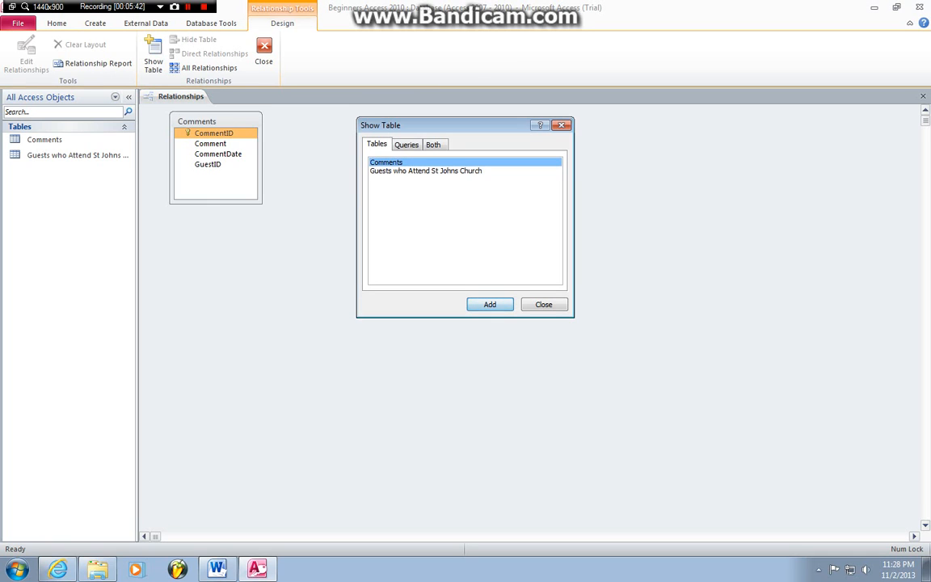
{"action": "left_click", "coordinate": [425, 172]}
{"action": "left_click", "coordinate": [490, 304]}
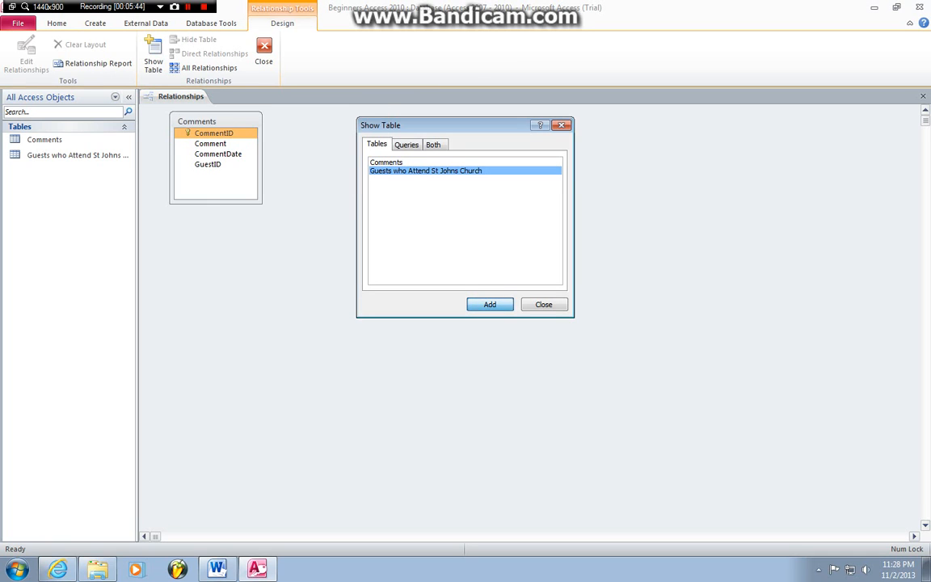
{"action": "left_click", "coordinate": [544, 304]}
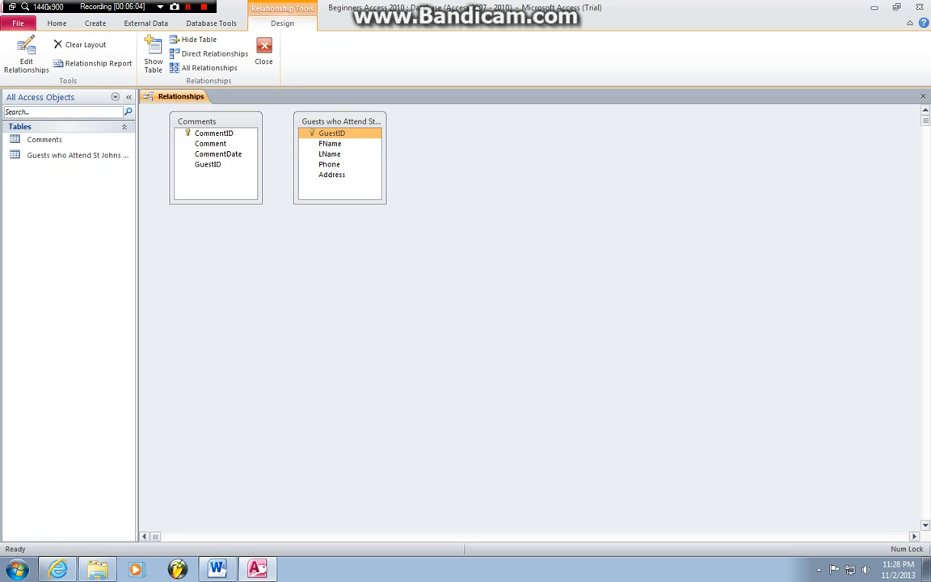
Step: Link guests.GuestID to Comments.GuestID as one-to-many with referential integrity enforced
{"action": "left_click_drag", "start_coordinate": [331, 133], "coordinate": [208, 164]}
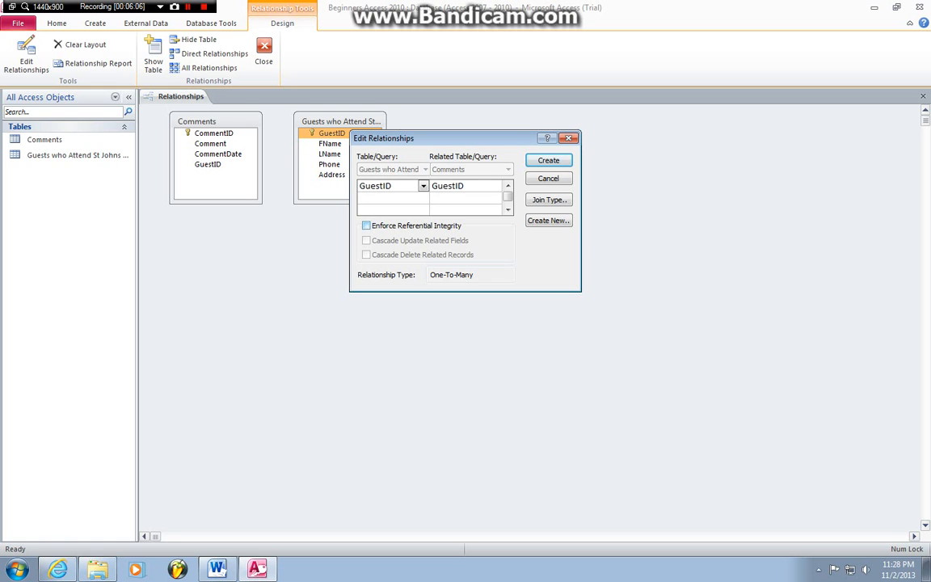
{"action": "left_click", "coordinate": [367, 226]}
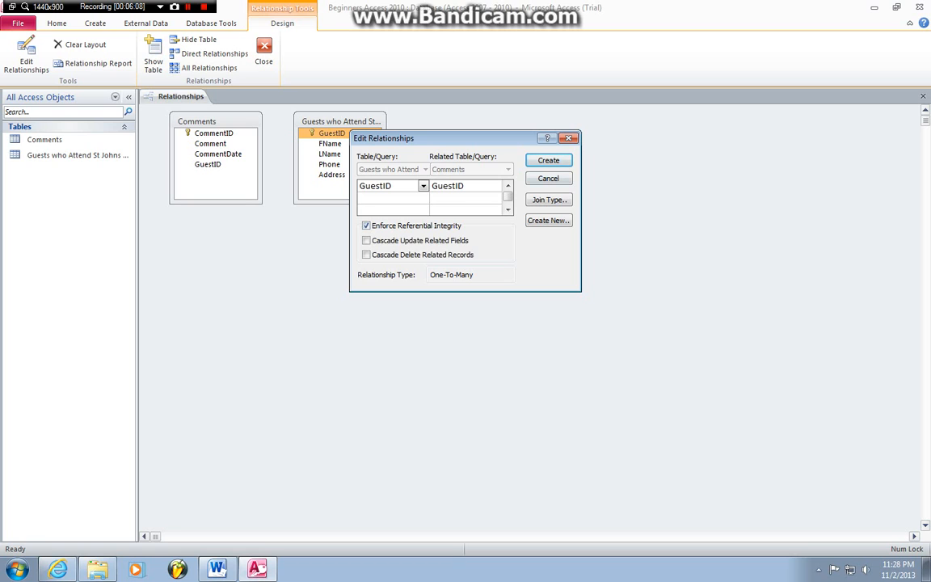
{"action": "left_click", "coordinate": [549, 160]}
Step: Compare the two linked GuestID fields, then review the relationship settings and dismiss them unchanged
{"action": "left_click", "coordinate": [331, 134]}
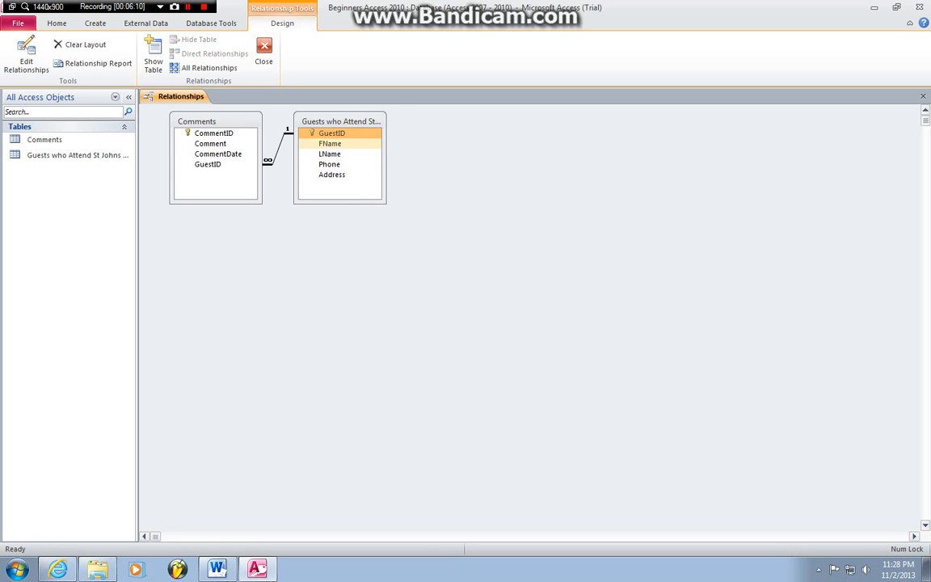
{"action": "left_click", "coordinate": [208, 164]}
{"action": "left_click", "coordinate": [332, 133]}
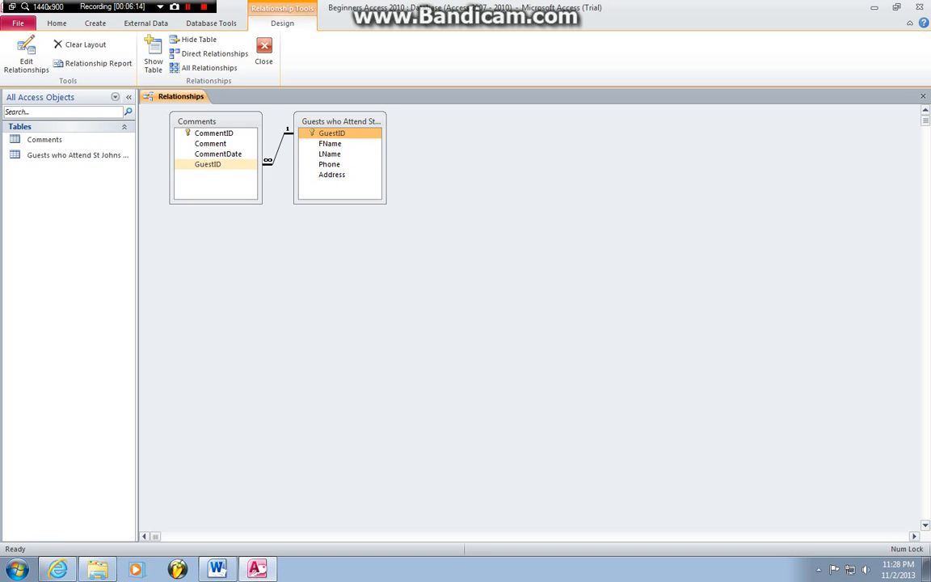
{"action": "left_click", "coordinate": [208, 164]}
{"action": "left_click", "coordinate": [332, 134]}
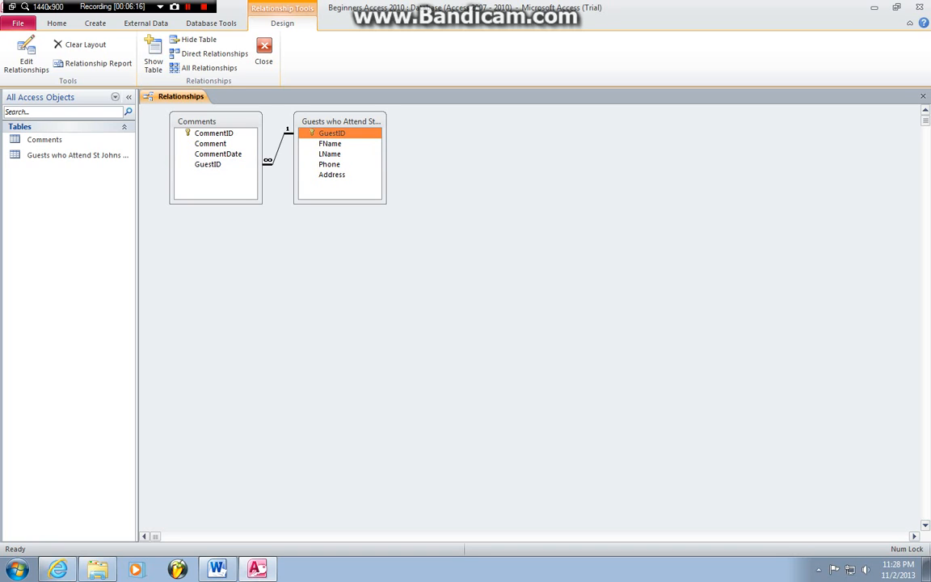
{"action": "left_click", "coordinate": [207, 164]}
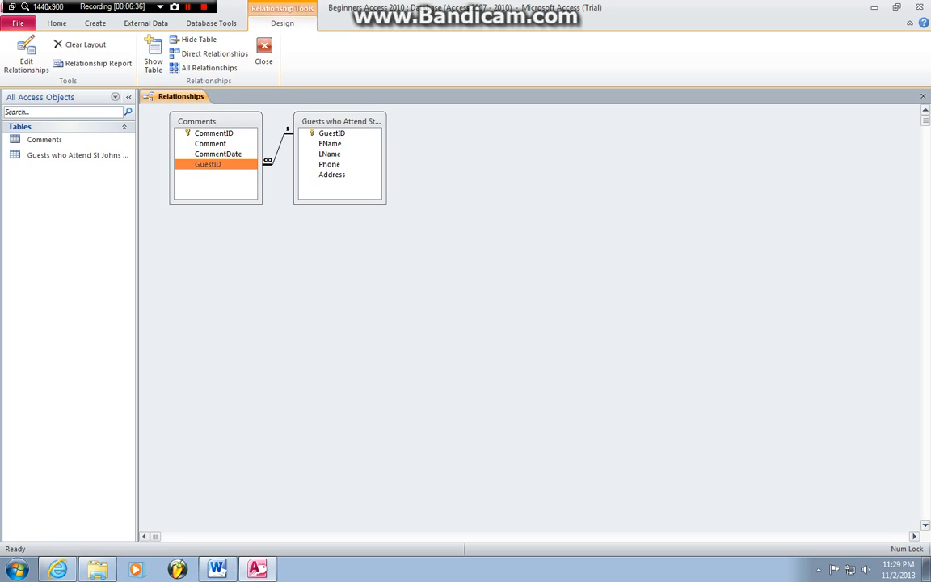
{"action": "left_click", "coordinate": [26, 56]}
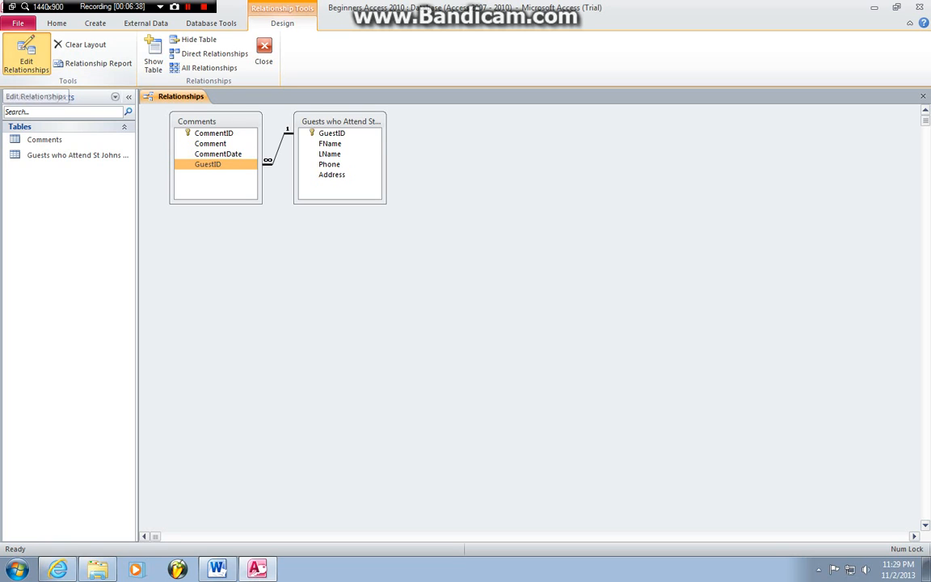
{"action": "left_click", "coordinate": [568, 138]}
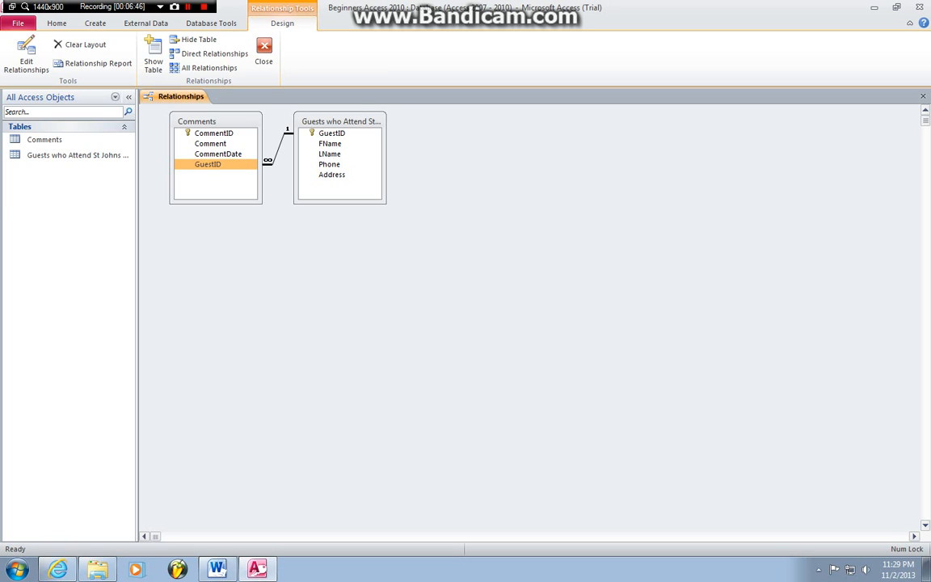
Step: Close the Relationships window, saving its layout, then open the Comments and guests tables as datasheets
{"action": "left_click", "coordinate": [264, 53]}
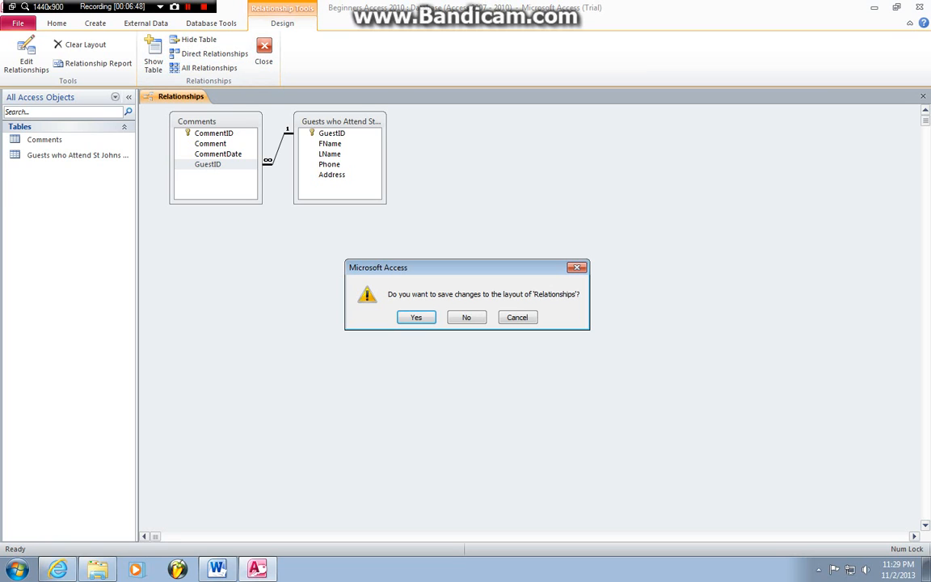
{"action": "left_click", "coordinate": [416, 317]}
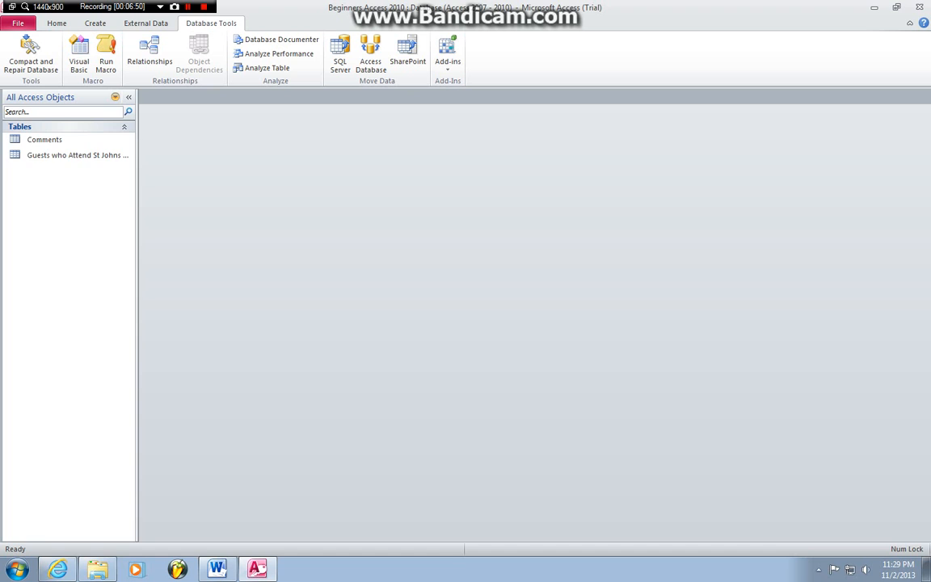
{"action": "double_click", "coordinate": [45, 139]}
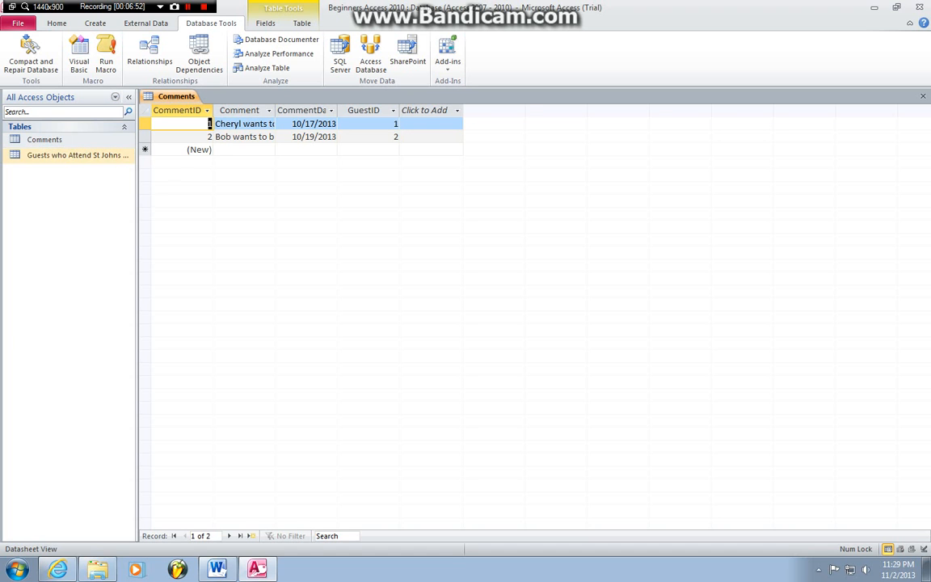
{"action": "double_click", "coordinate": [76, 154]}
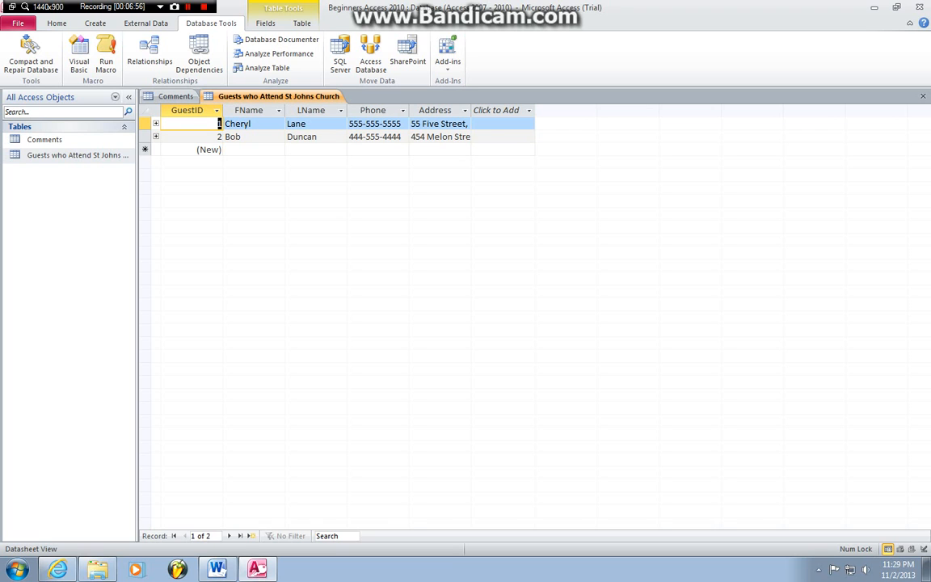
{"action": "left_click", "coordinate": [156, 124]}
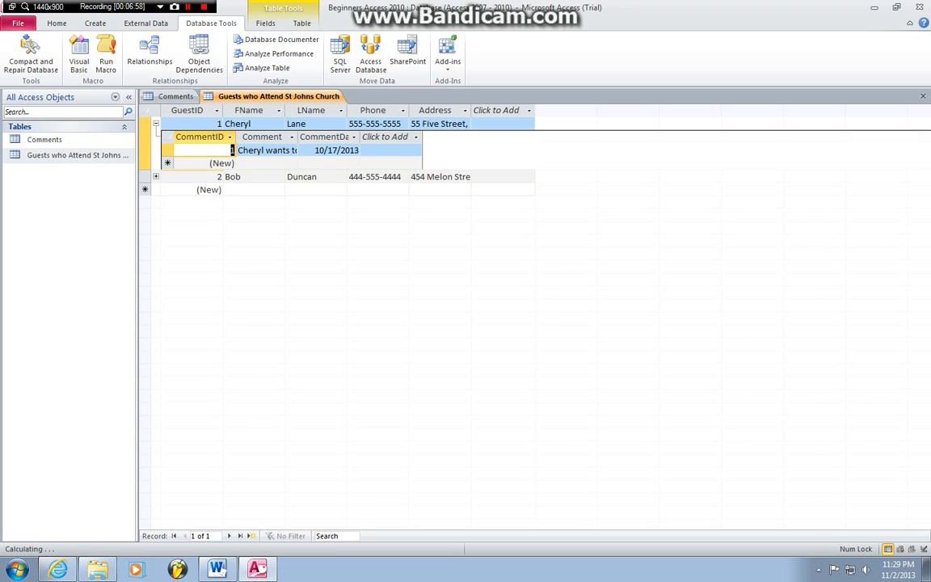
{"action": "left_click", "coordinate": [250, 150]}
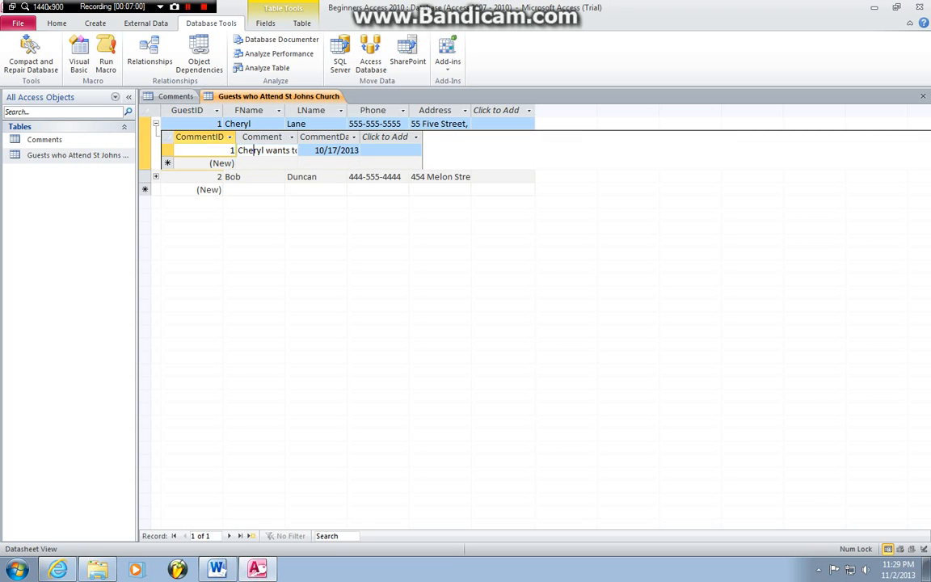
{"action": "mouse_move", "coordinate": [250, 150]}
{"action": "left_mouse_down"}
{"action": "mouse_move", "coordinate": [305, 150]}
{"action": "mouse_move", "coordinate": [236, 150]}
{"action": "left_mouse_up"}
{"action": "left_click", "coordinate": [257, 150]}
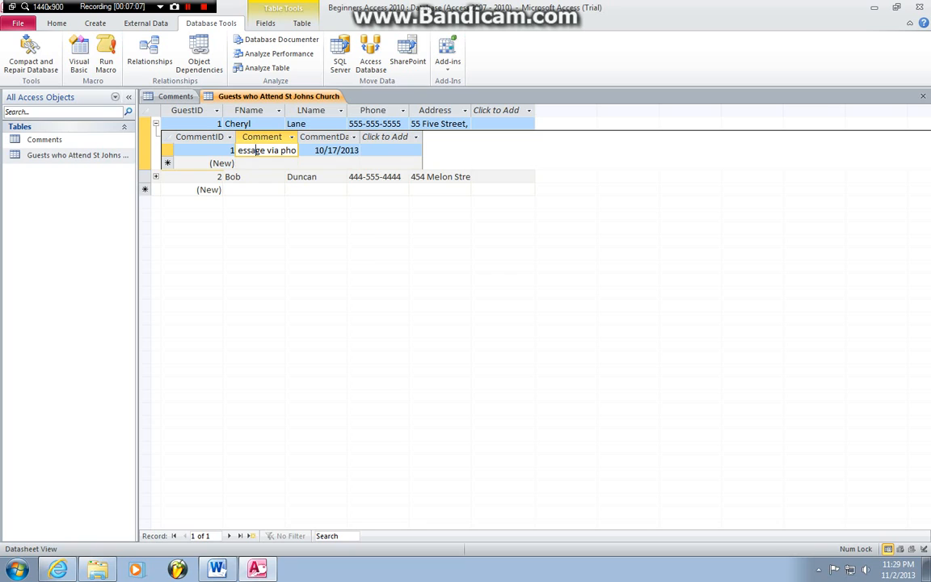
{"action": "key", "text": "Left"}
{"action": "key", "text": "Left"}
{"action": "key", "text": "Left"}
{"action": "key", "text": "Left"}
{"action": "key", "text": "Left"}
{"action": "key", "text": "Left"}
{"action": "key", "text": "Left"}
{"action": "key", "text": "Left"}
{"action": "key", "text": "Left"}
{"action": "key", "text": "Left"}
{"action": "key", "text": "Left"}
{"action": "key", "text": "Left"}
{"action": "key", "text": "Left"}
{"action": "key", "text": "Left"}
{"action": "key", "text": "Left"}
{"action": "key", "text": "Left"}
{"action": "key", "text": "Left"}
{"action": "key", "text": "Left"}
{"action": "key", "text": "Left"}
{"action": "key", "text": "Left"}
{"action": "key", "text": "Left"}
{"action": "key", "text": "Left"}
{"action": "key", "text": "Left"}
{"action": "key", "text": "Left"}
{"action": "key", "text": "Right"}
{"action": "key", "text": "Right"}
{"action": "key", "text": "Right"}
{"action": "key", "text": "Right"}
{"action": "key", "text": "Right"}
{"action": "key", "text": "Right"}
{"action": "key", "text": "Right"}
{"action": "key", "text": "Right"}
{"action": "key", "text": "Right"}
{"action": "key", "text": "Right"}
{"action": "key", "text": "Right"}
{"action": "key", "text": "Right"}
{"action": "key", "text": "Right"}
{"action": "key", "text": "Right"}
{"action": "key", "text": "Right"}
{"action": "key", "text": "Right"}
{"action": "key", "text": "Right"}
{"action": "key", "text": "Right"}
{"action": "key", "text": "Right"}
{"action": "key", "text": "Right"}
{"action": "key", "text": "Right"}
{"action": "key", "text": "Right"}
{"action": "key", "text": "Right"}
{"action": "key", "text": "Right"}
{"action": "key", "text": "Right"}
{"action": "key", "text": "Right"}
{"action": "key", "text": "Right"}
{"action": "key", "text": "Right"}
{"action": "key", "text": "Right"}
{"action": "key", "text": "Right"}
{"action": "key", "text": "Right"}
{"action": "key", "text": "Right"}
{"action": "key", "text": "Right"}
{"action": "key", "text": "Right"}
{"action": "key", "text": "Right"}
{"action": "key", "text": "Right"}
{"action": "key", "text": "Right"}
{"action": "key", "text": "Right"}
{"action": "key", "text": "Right"}
{"action": "key", "text": "Right"}
{"action": "key", "text": "Right"}
{"action": "key", "text": "Right"}
{"action": "key", "text": "Right"}
{"action": "key", "text": "Right"}
{"action": "key", "text": "Right"}
{"action": "key", "text": "Right"}
{"action": "key", "text": "Right"}
{"action": "key", "text": "Right"}
{"action": "key", "text": "Right"}
{"action": "left_click", "coordinate": [199, 150]}
{"action": "left_click", "coordinate": [156, 124]}
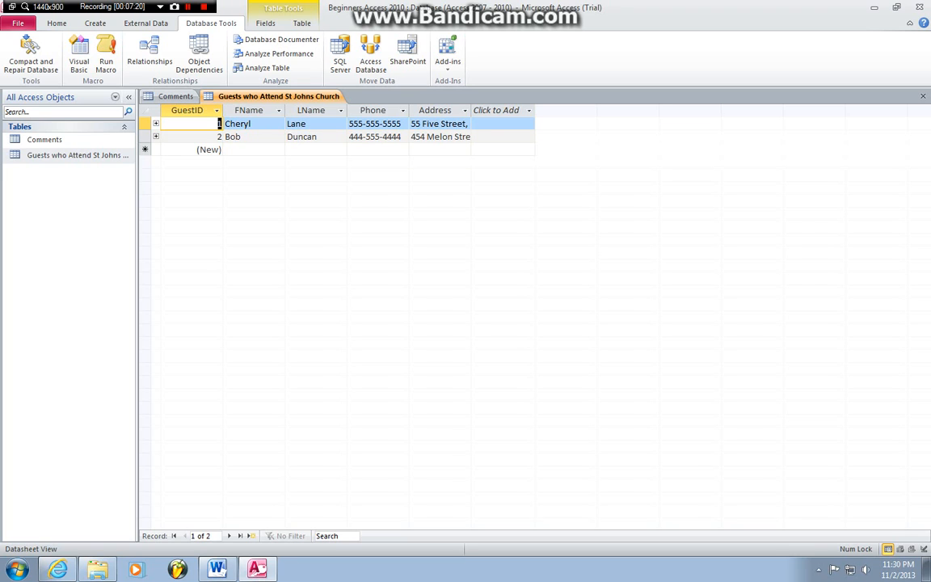
{"action": "left_click", "coordinate": [439, 123]}
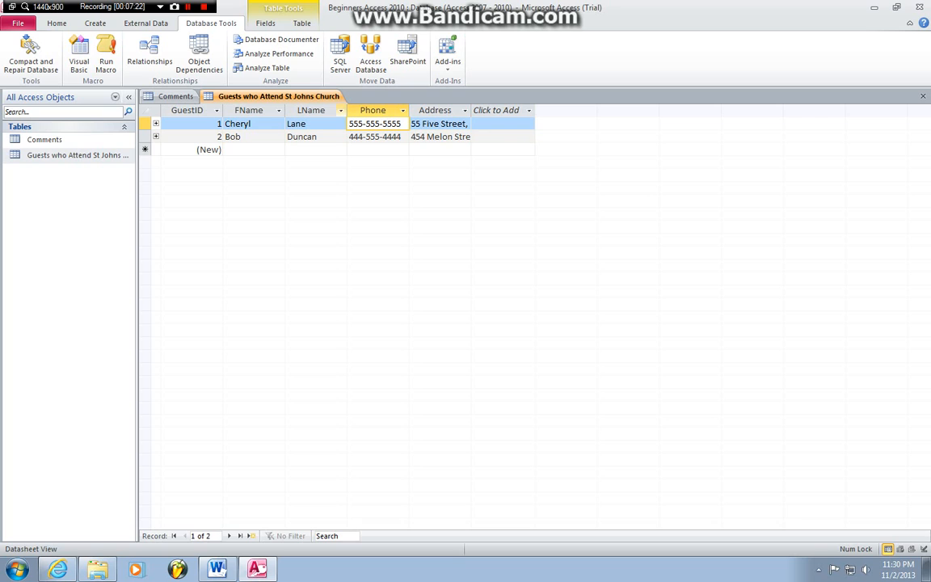
{"action": "left_click", "coordinate": [439, 124]}
{"action": "left_click", "coordinate": [349, 123]}
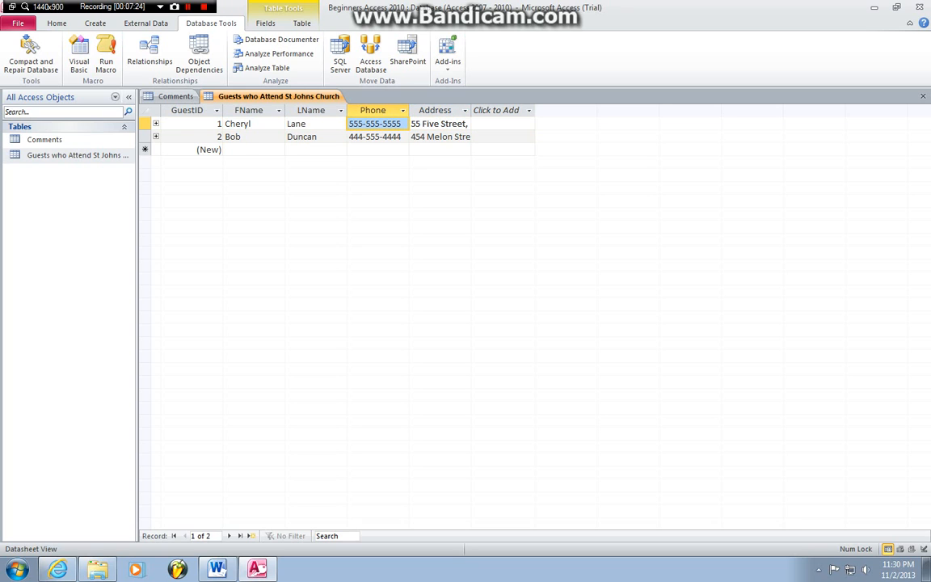
{"action": "left_click", "coordinate": [155, 136]}
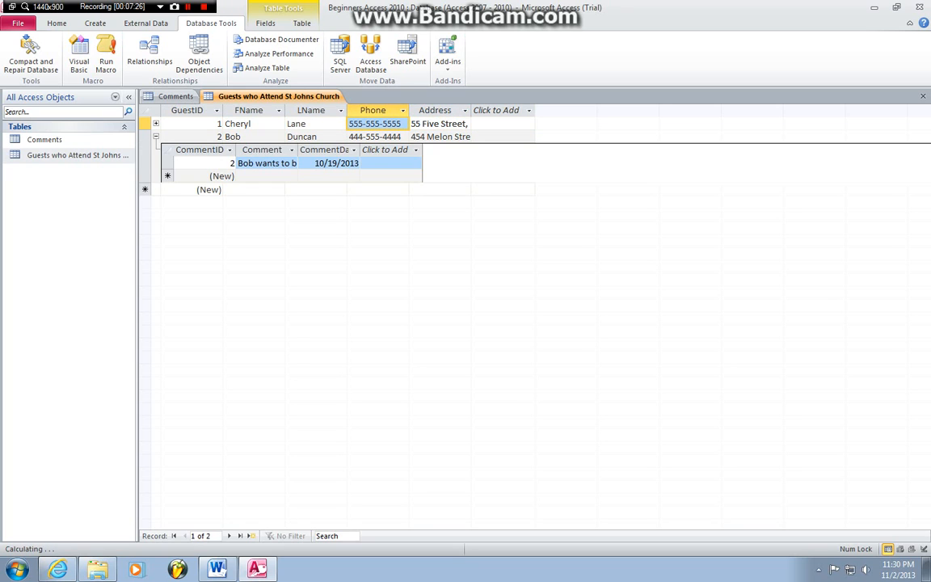
{"action": "left_click", "coordinate": [256, 163]}
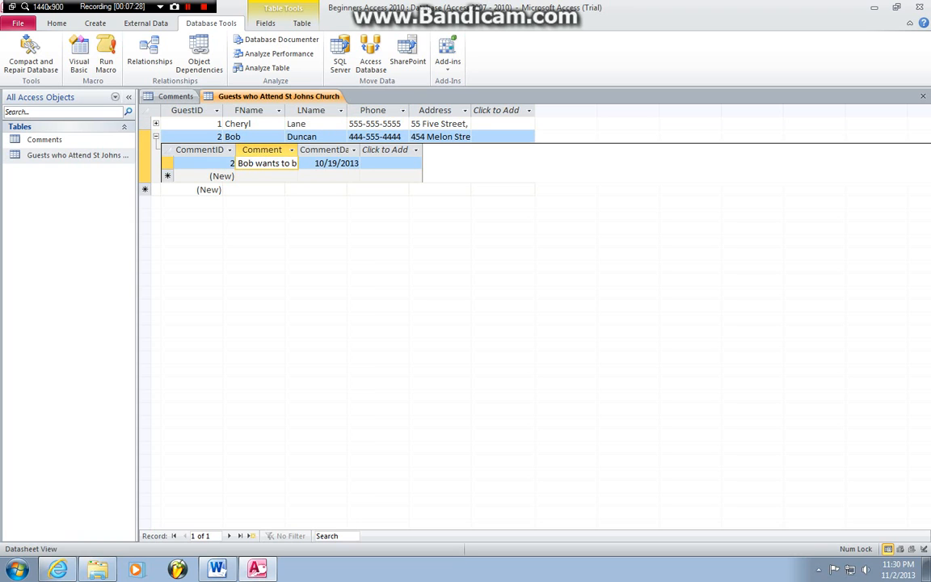
{"action": "left_click_drag", "start_coordinate": [255, 163], "coordinate": [307, 164]}
{"action": "left_click", "coordinate": [274, 163]}
{"action": "left_click", "coordinate": [155, 136]}
{"action": "left_click", "coordinate": [155, 137]}
{"action": "left_click", "coordinate": [155, 136]}
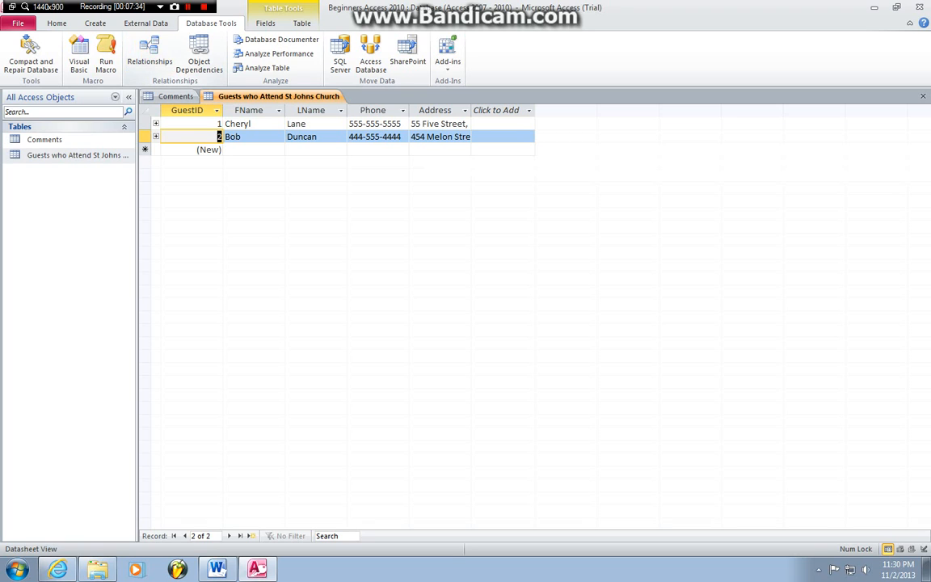